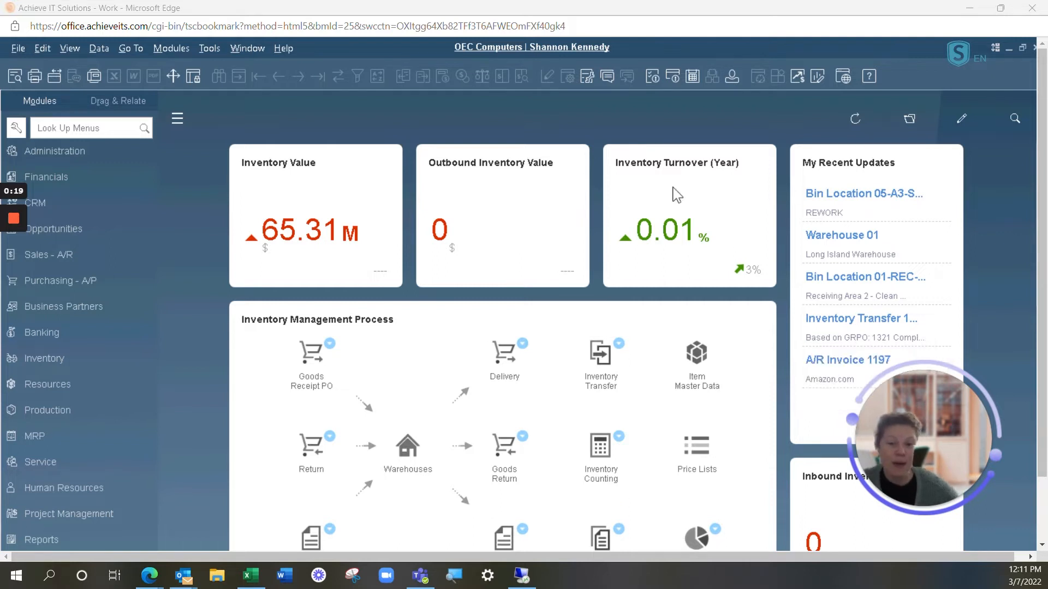
Step: Turn on the display of System Information for forms and fields
left_click(960, 54)
left_click(485, 244)
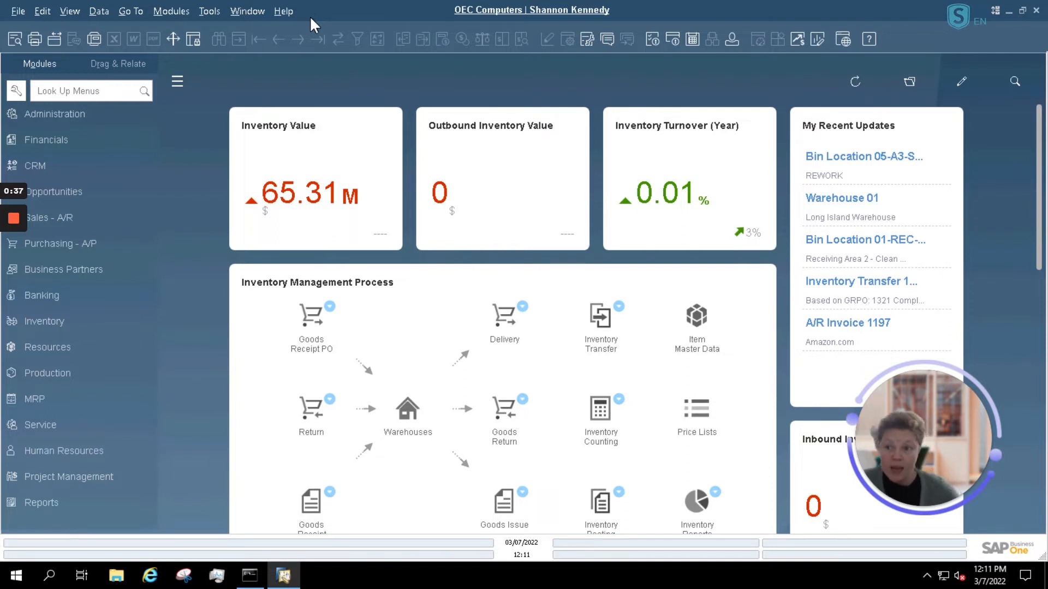
left_click(71, 11)
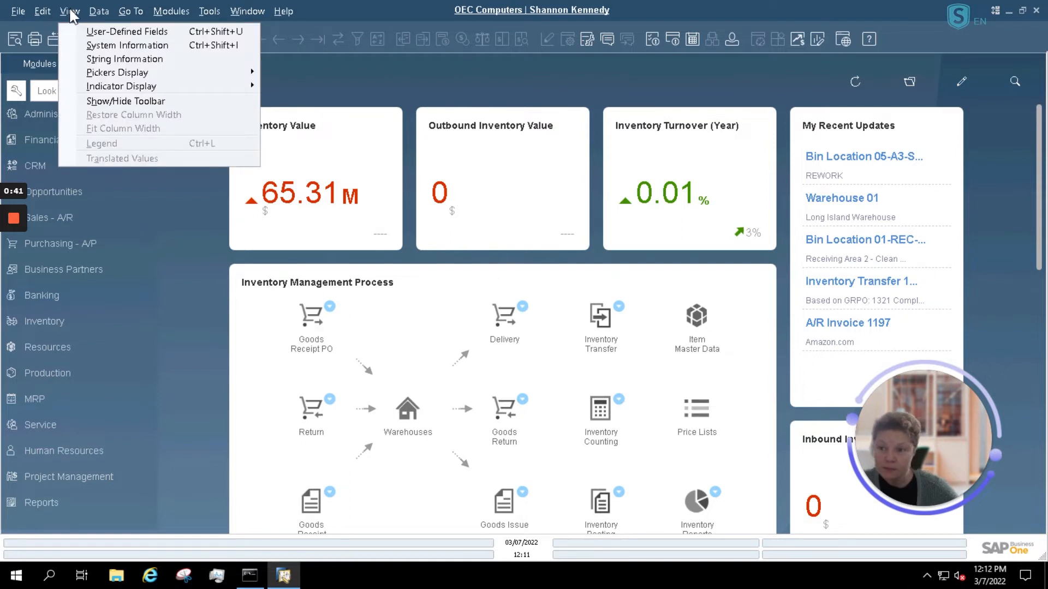
left_click(100, 46)
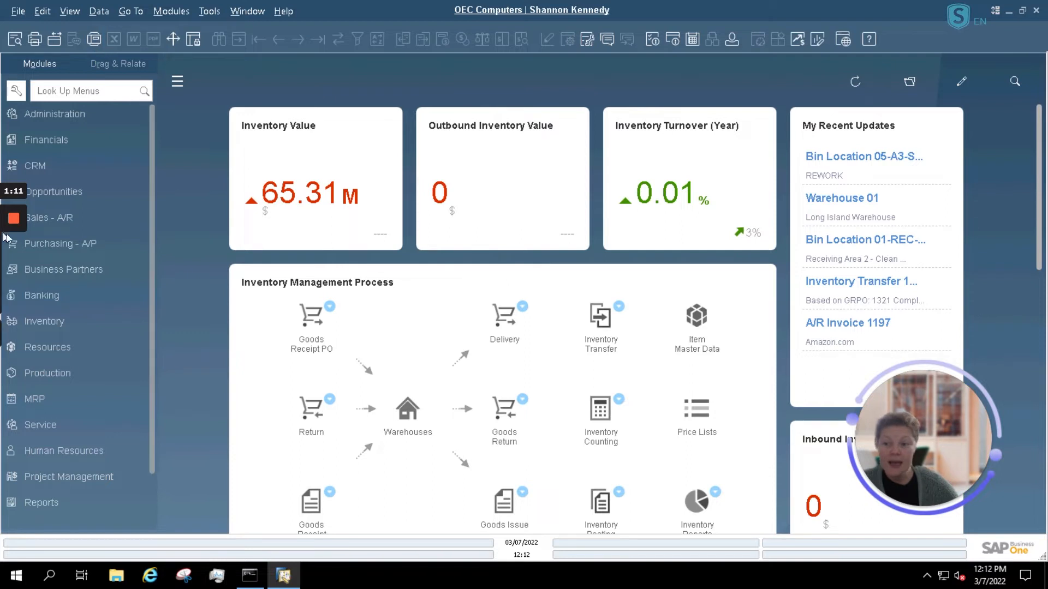
Step: Open the Sales Order form, go back to the most recent order and inspect the system information of its header fields
left_click(70, 217)
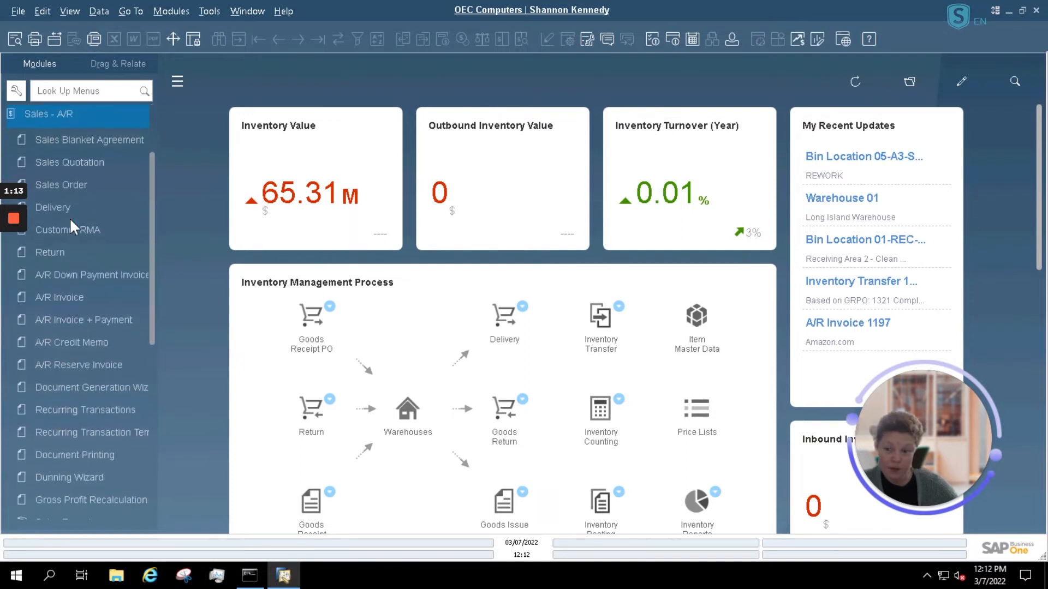
left_click(81, 186)
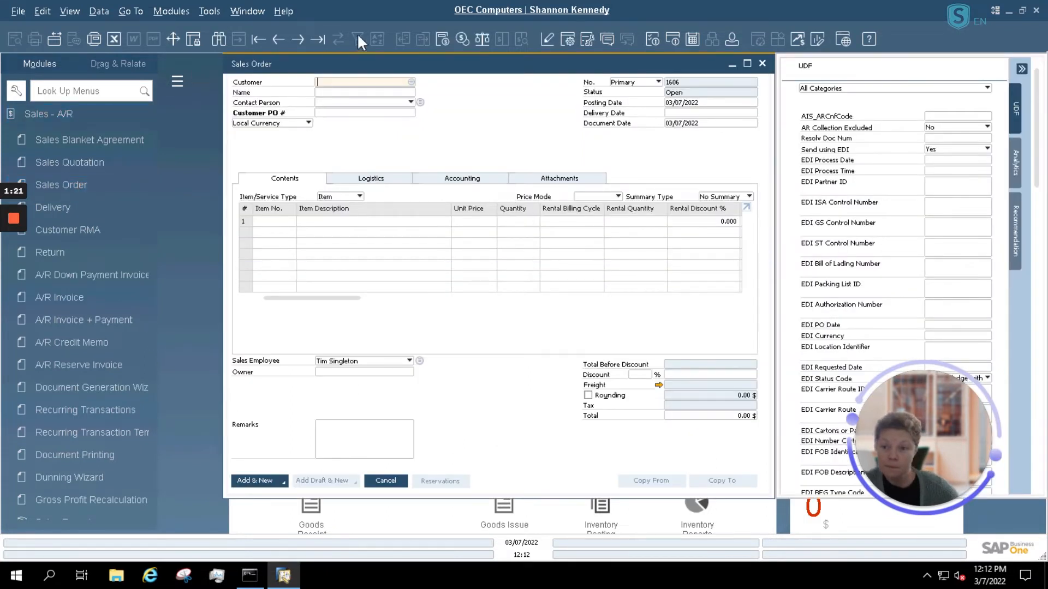
left_click(281, 39)
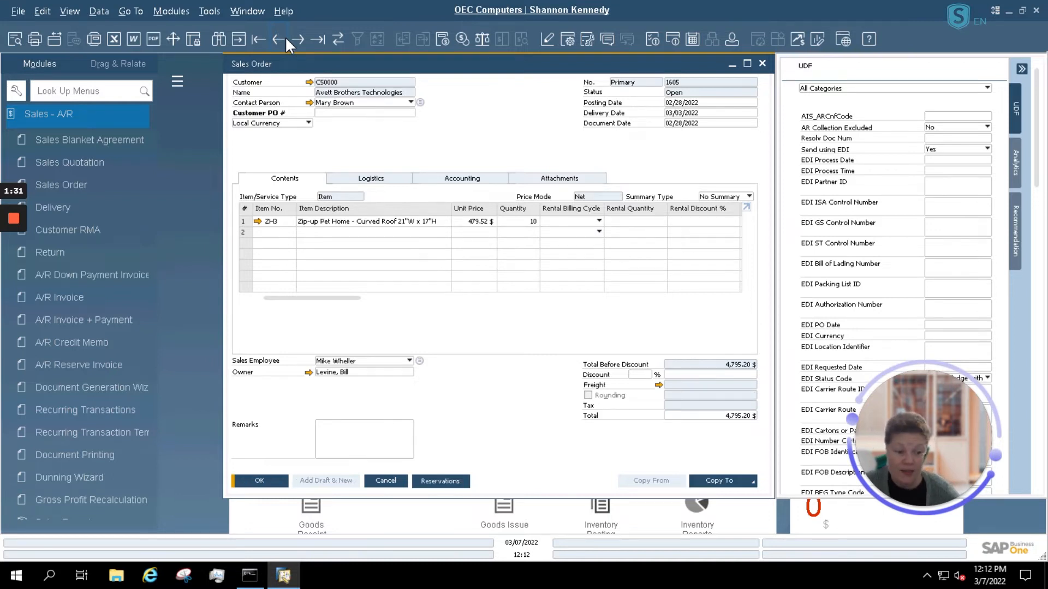
mouse_move(329, 86)
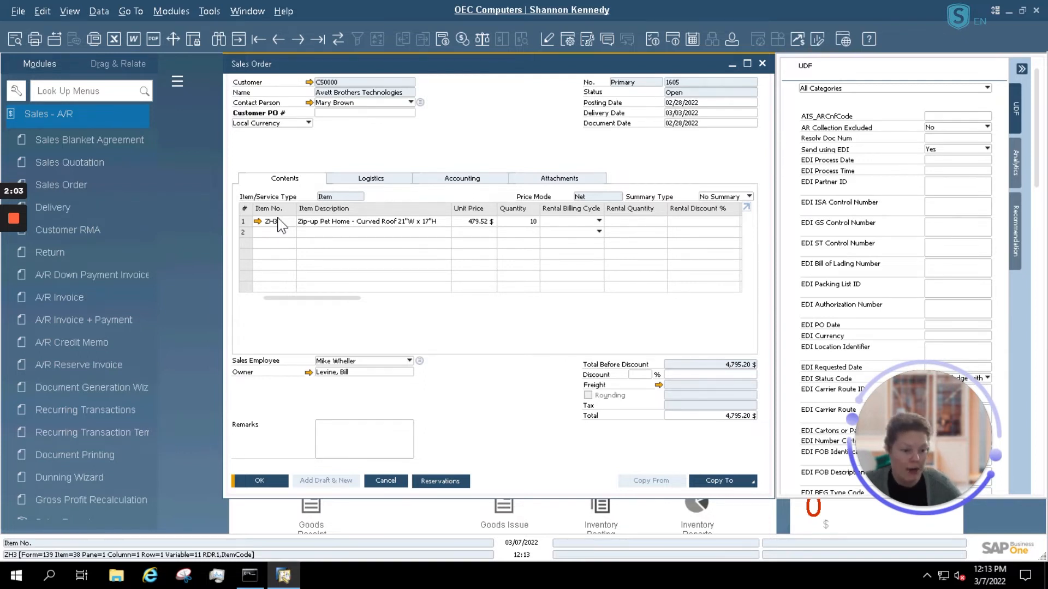
Step: Minimize the Sales Order window and open the Query Generator
left_click(734, 63)
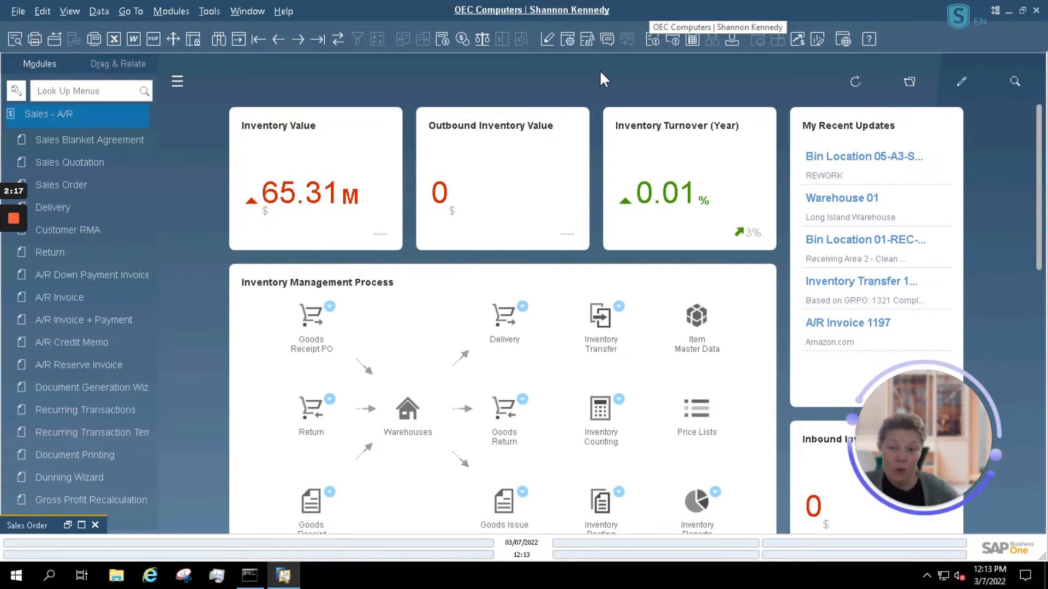
left_click(211, 11)
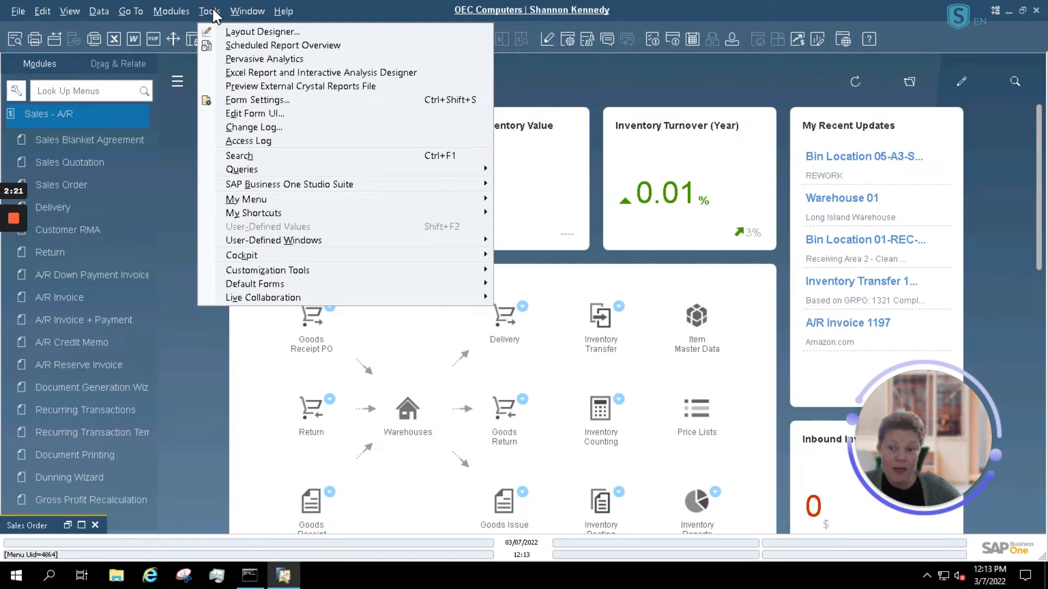
mouse_move(237, 171)
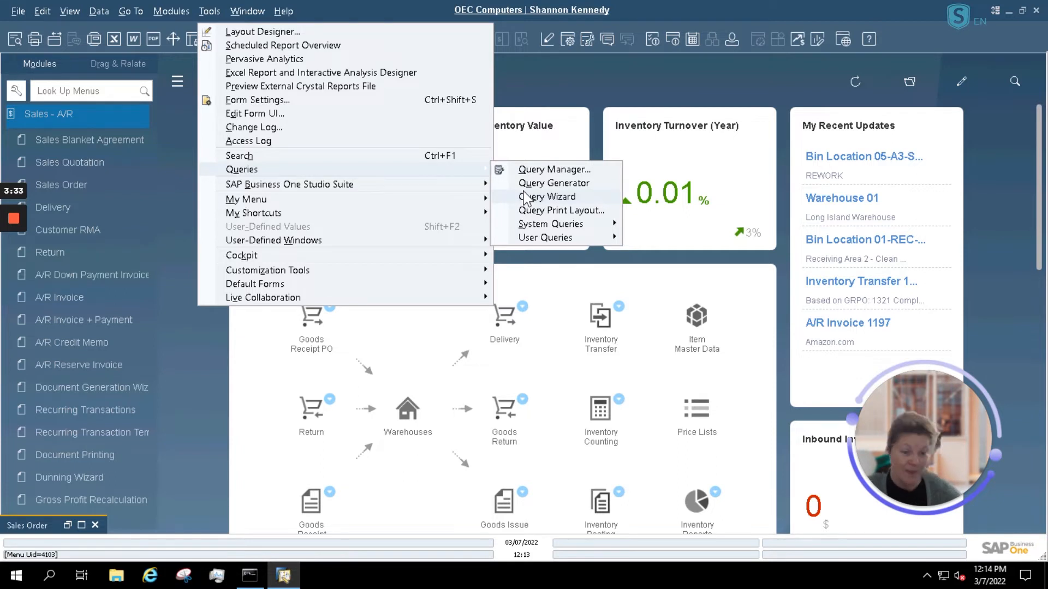
left_click(534, 183)
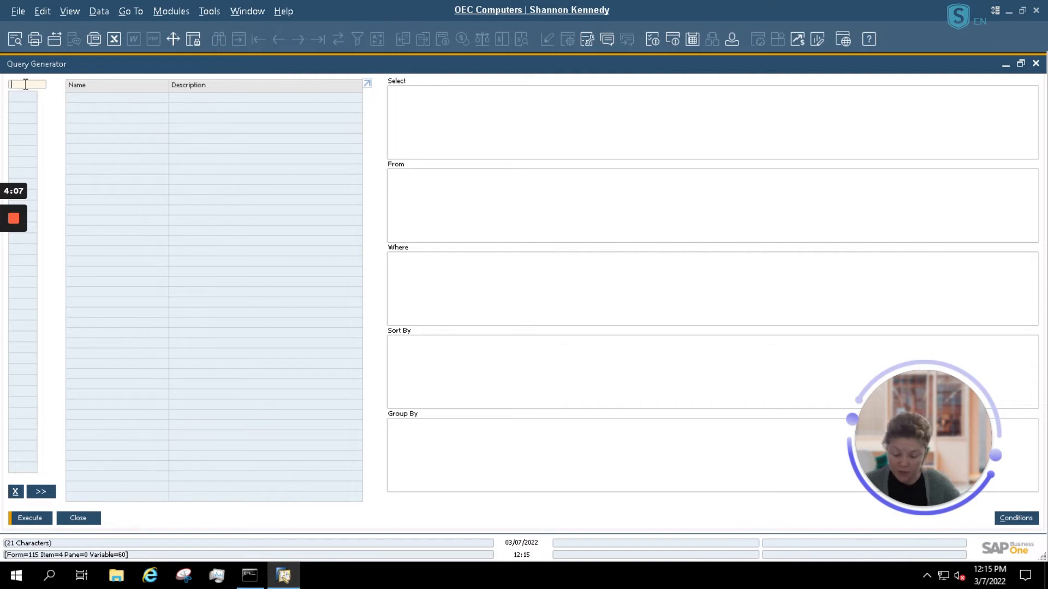
Step: Look through the enlarged list of available tables and close it without choosing one
key("Tab")
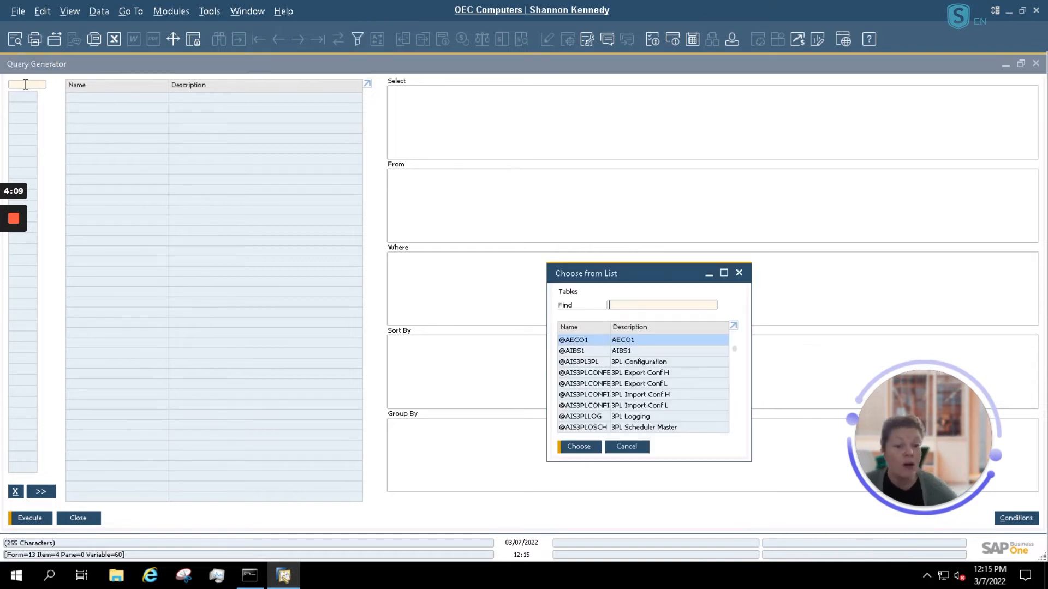
left_click(724, 273)
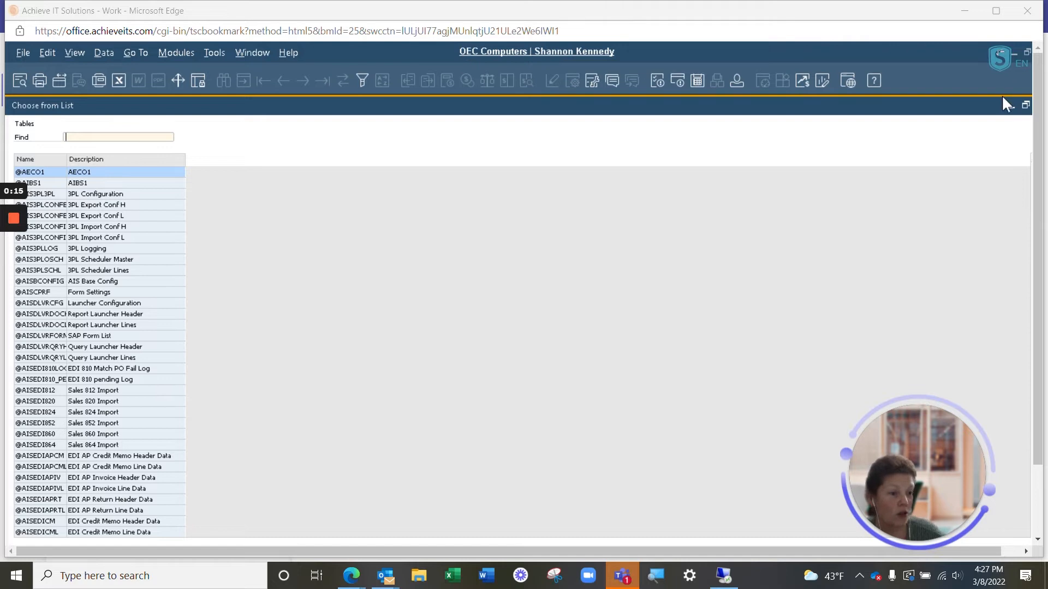
left_click_drag(1001, 103, 947, 118)
left_click(992, 111)
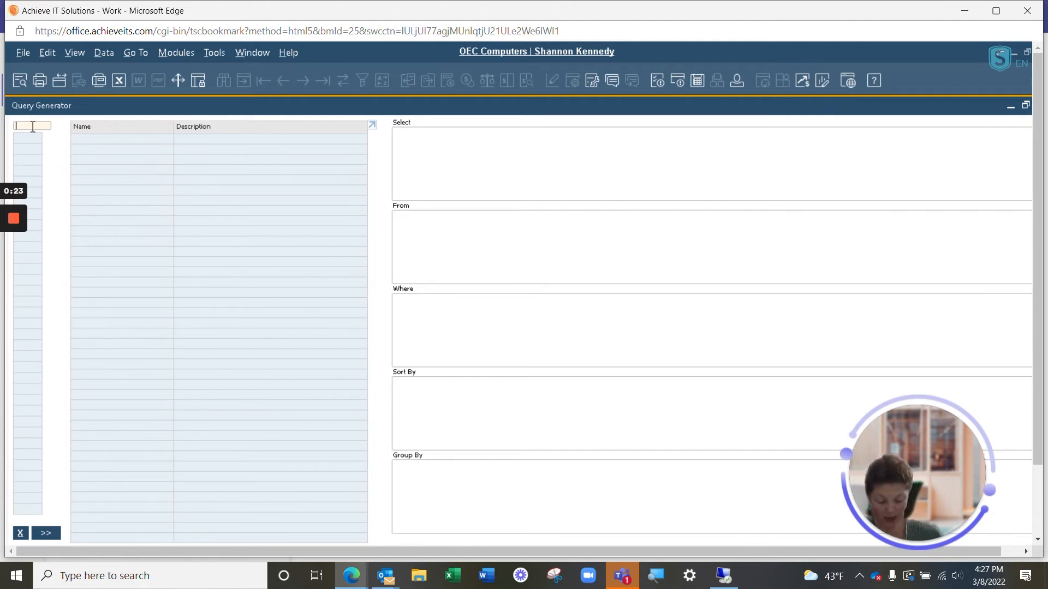
Step: Add the sales order header table ORDR to the query's From clause
type("ORDR")
key("Return")
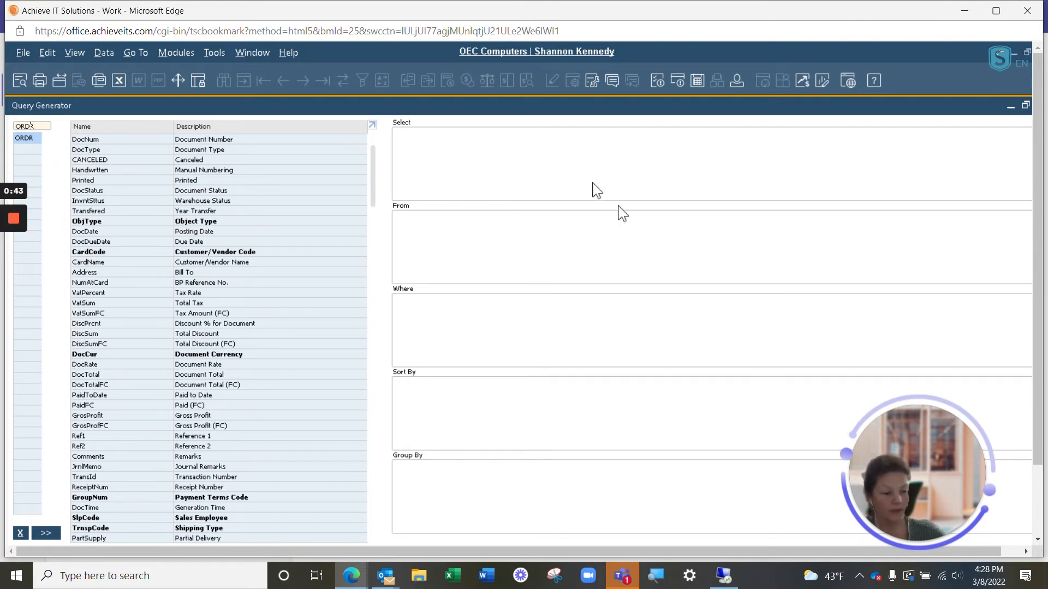
double_click(23, 137)
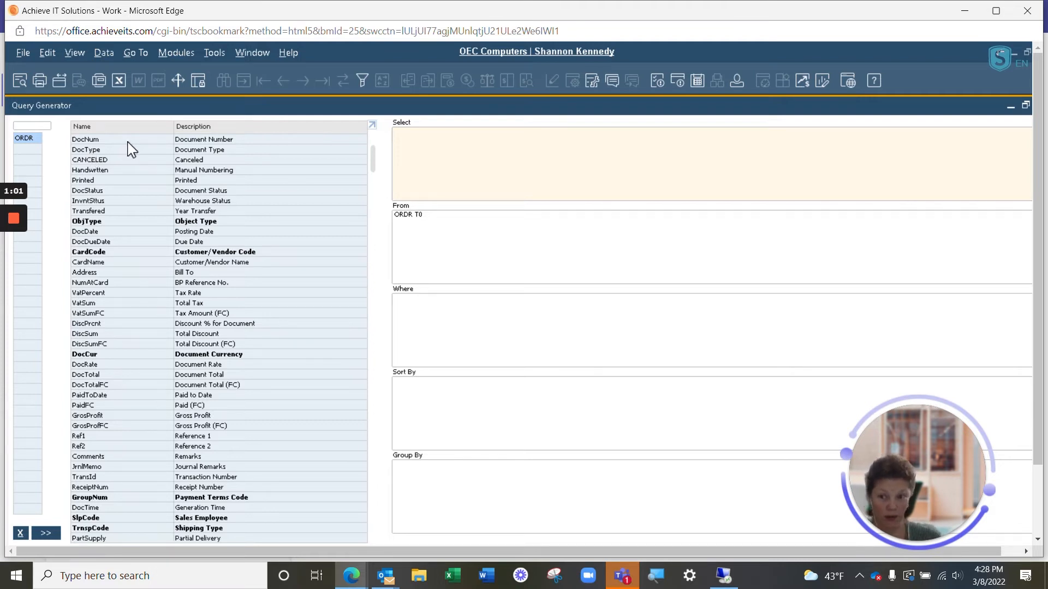
Step: Add the ORDR fields DocNum, CardCode, CardName and DocDueDate to the query's Select clause
double_click(191, 140)
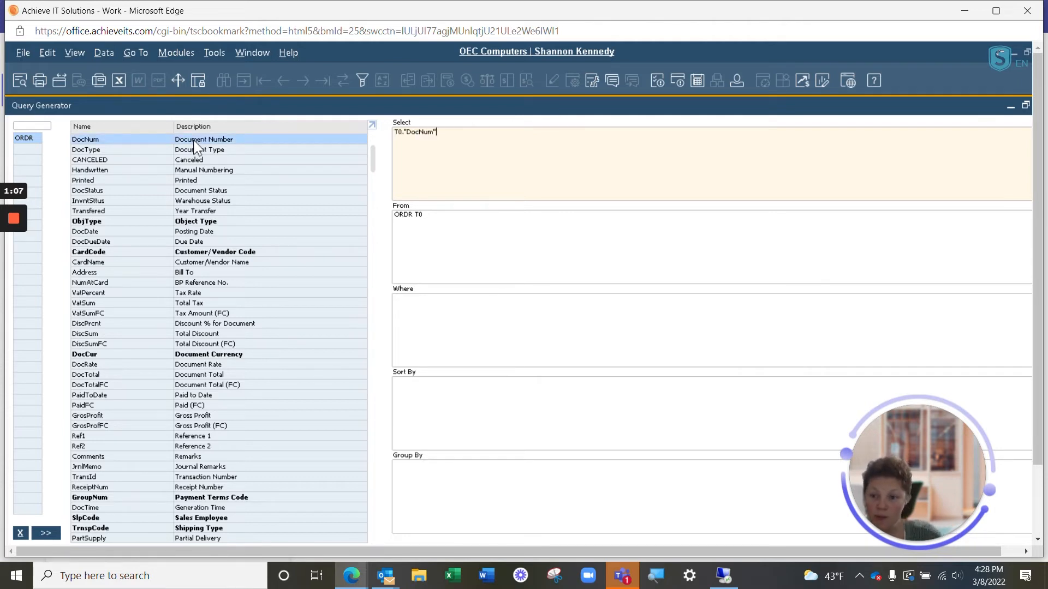
double_click(212, 254)
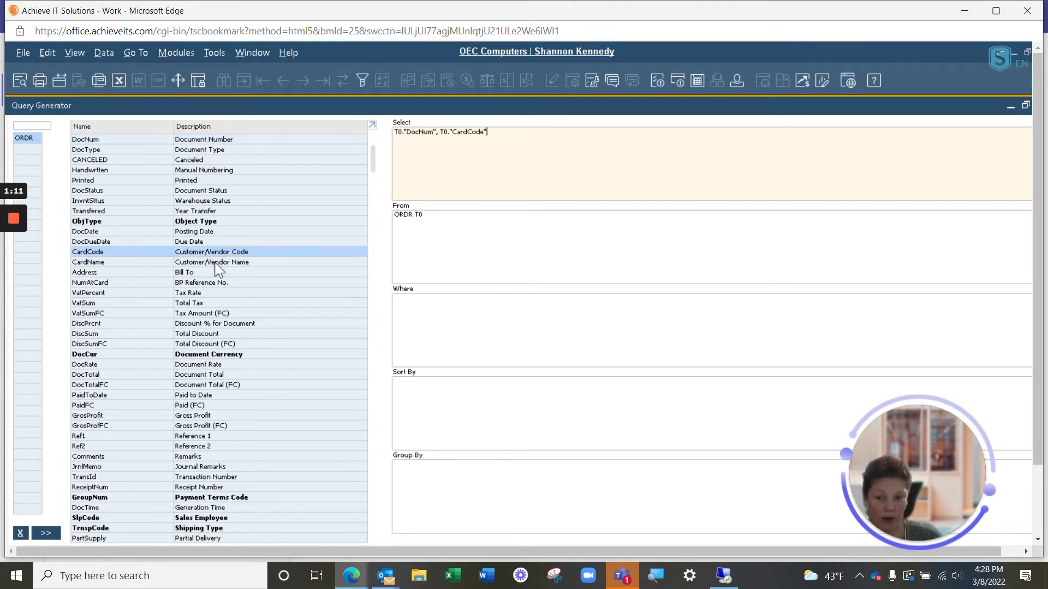
double_click(215, 262)
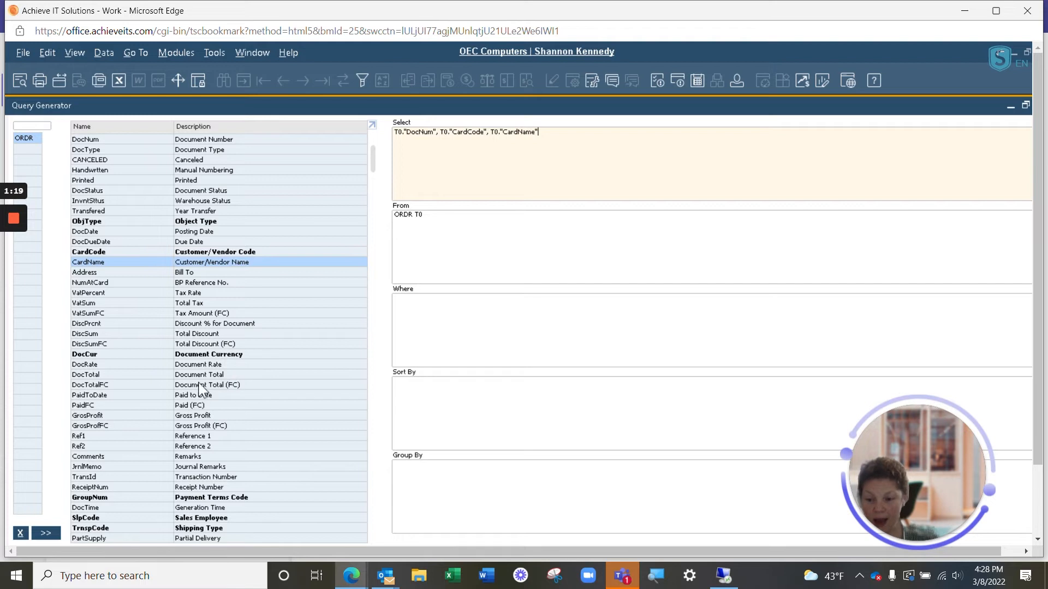
double_click(189, 244)
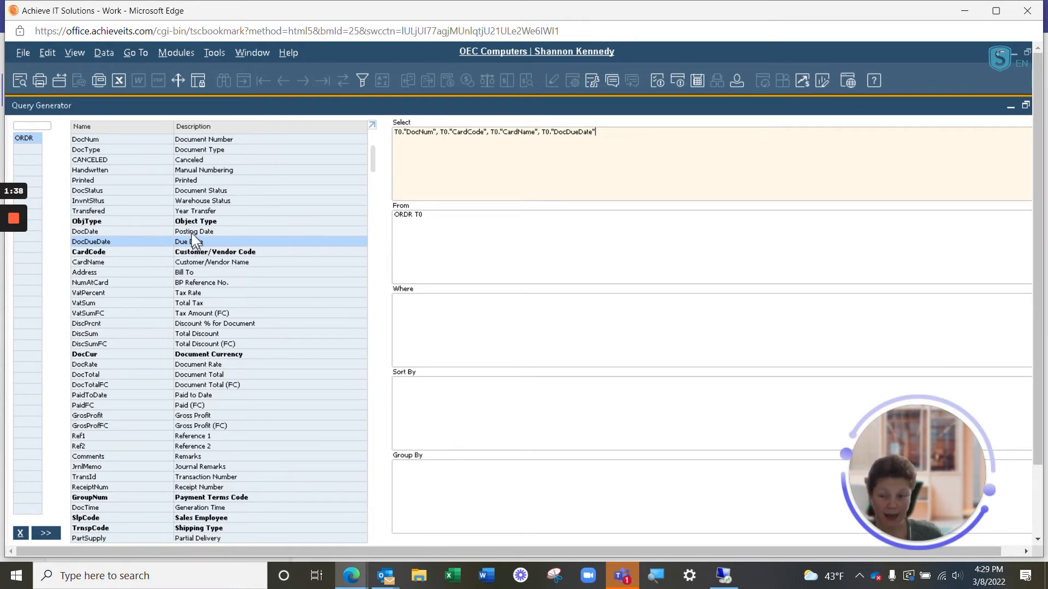
Step: Add the sales order row table RDR1 to the query, joined to ORDR on DocEntry
left_click(36, 126)
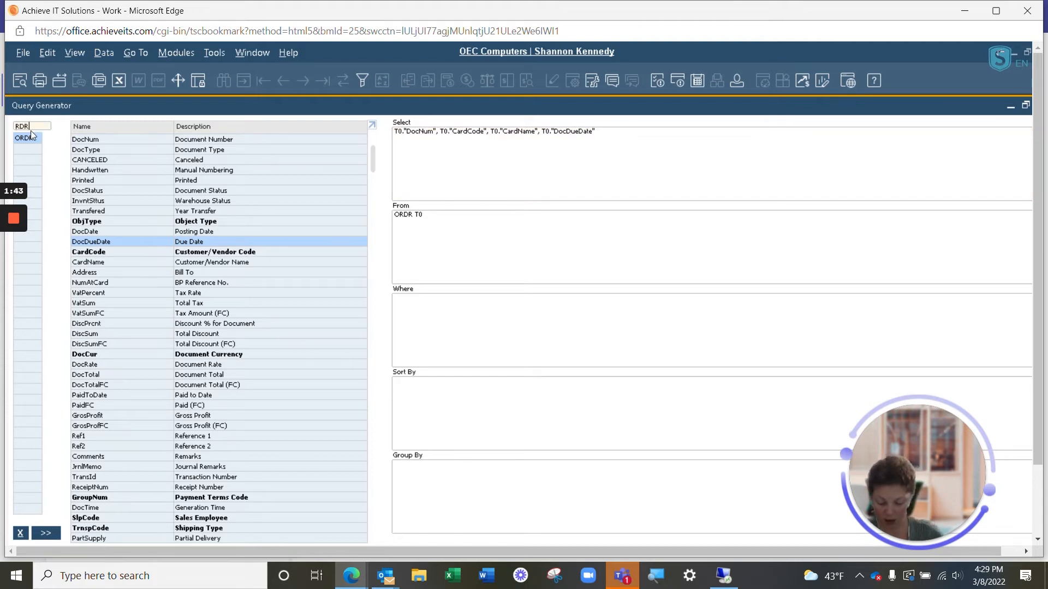
key("Return")
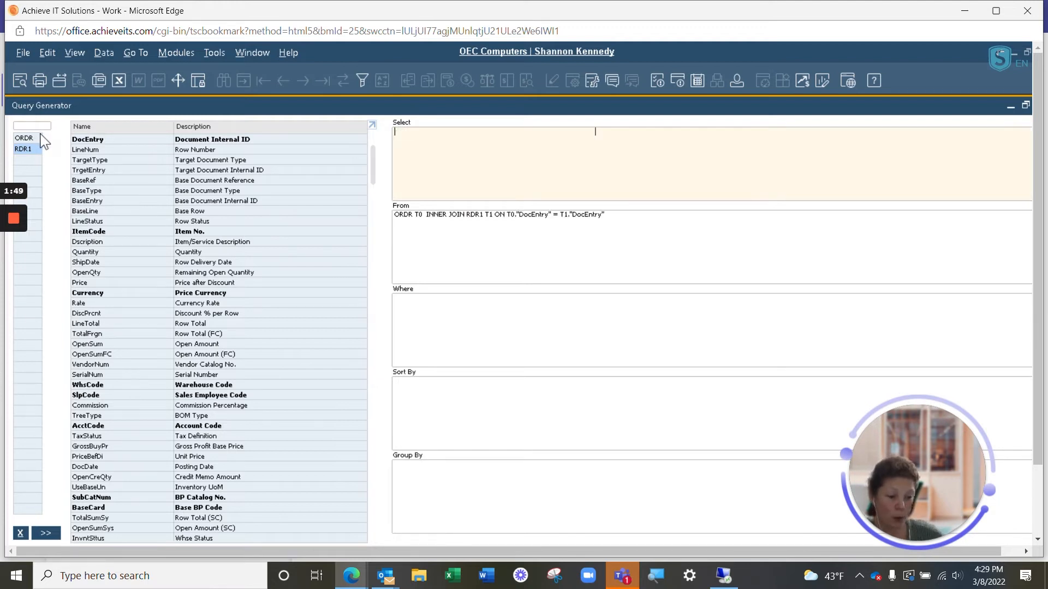
left_click(24, 139)
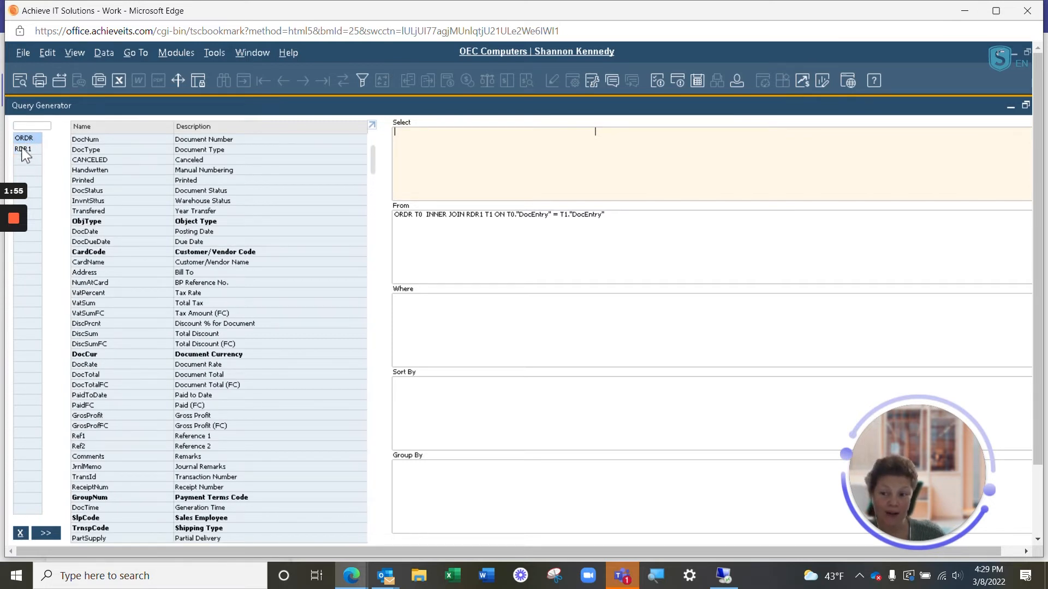
Step: Add the RDR1 fields ItemCode and Dscription to the query's Select clause
left_click(23, 149)
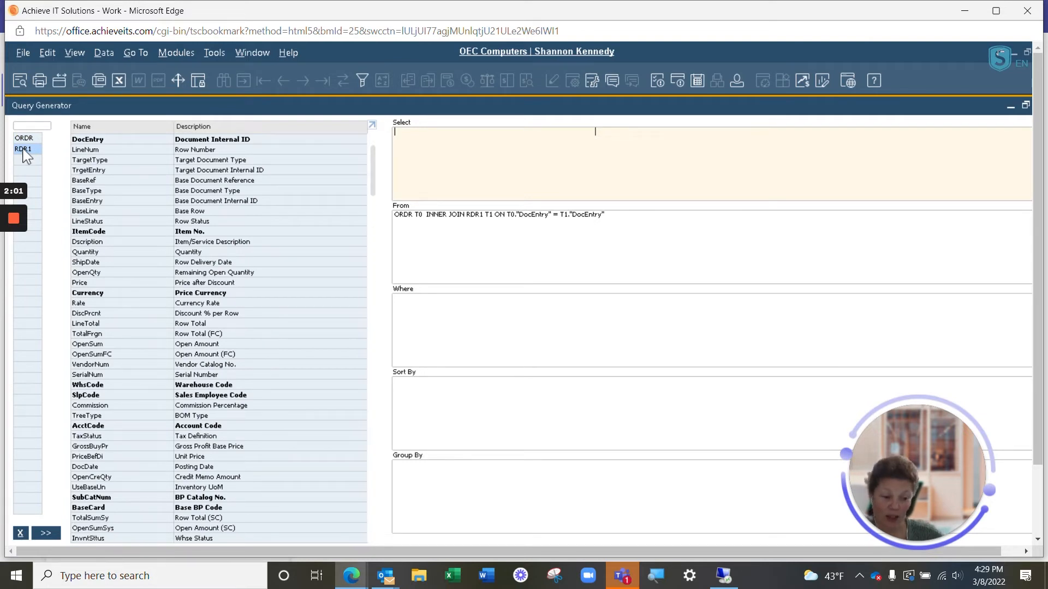
left_click(191, 234)
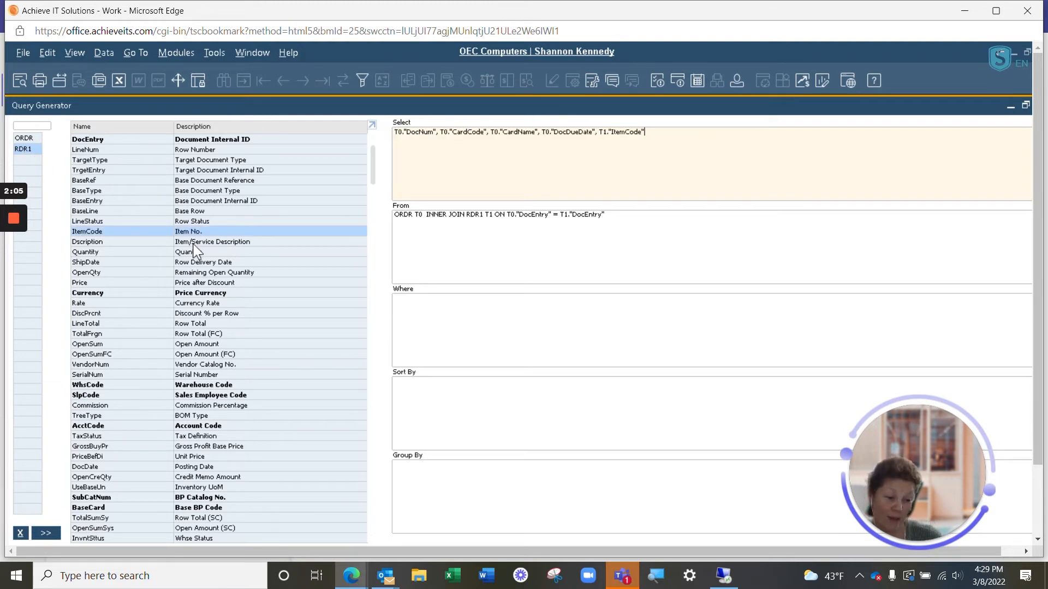
left_click(192, 244)
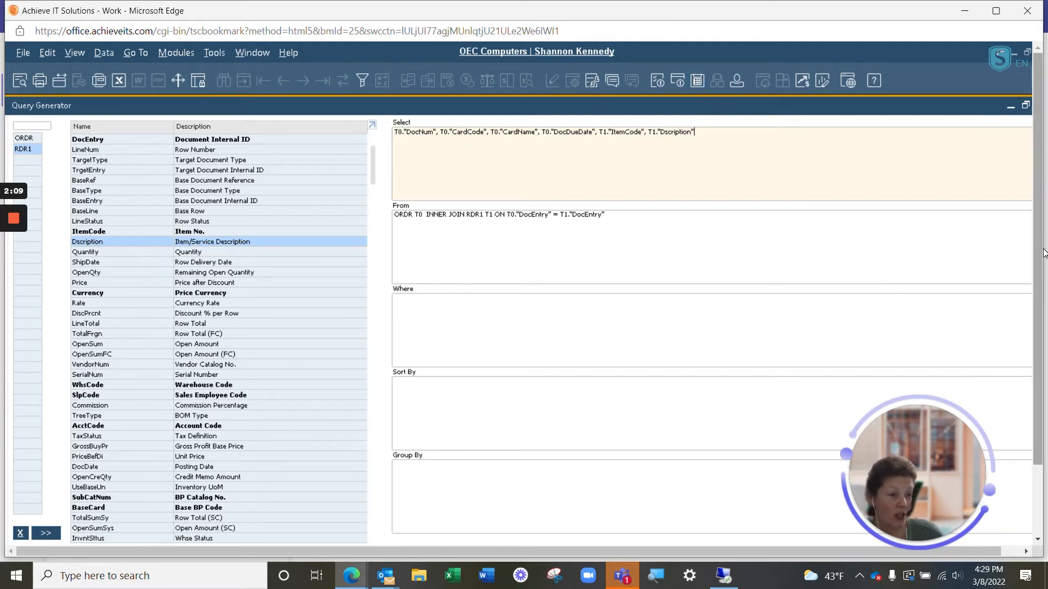
Step: Execute the query and sort the results by Item/Service Description
scroll(1039, 201, "down", 2)
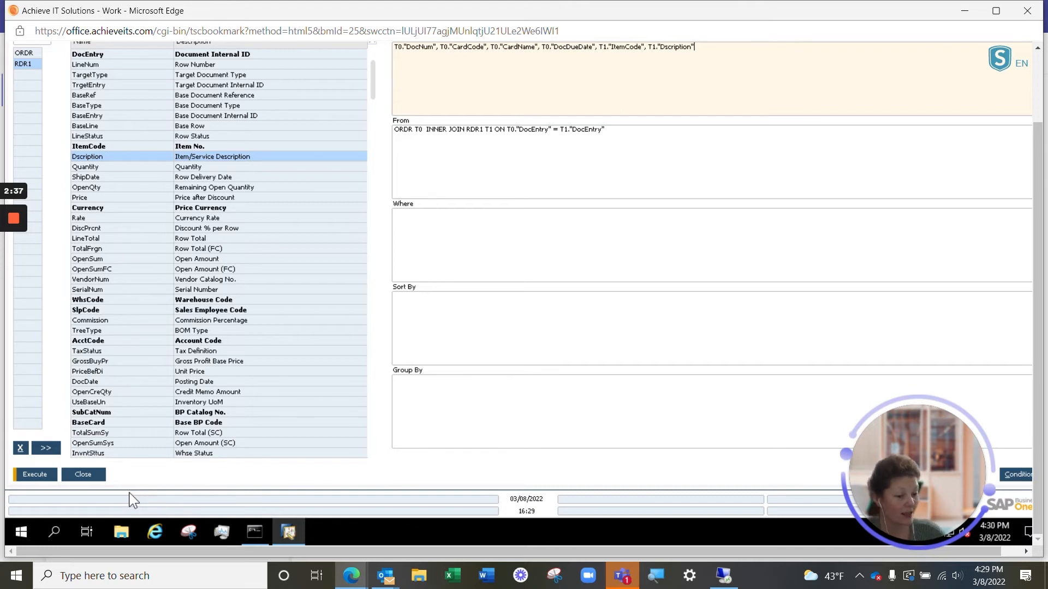
left_click(41, 475)
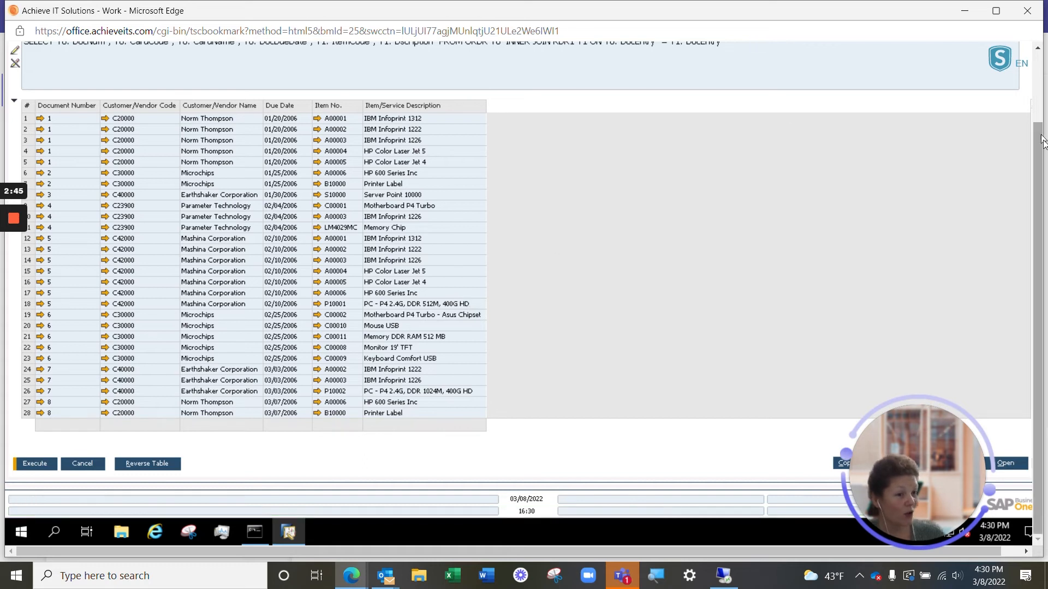
left_click_drag(1043, 142, 1043, 72)
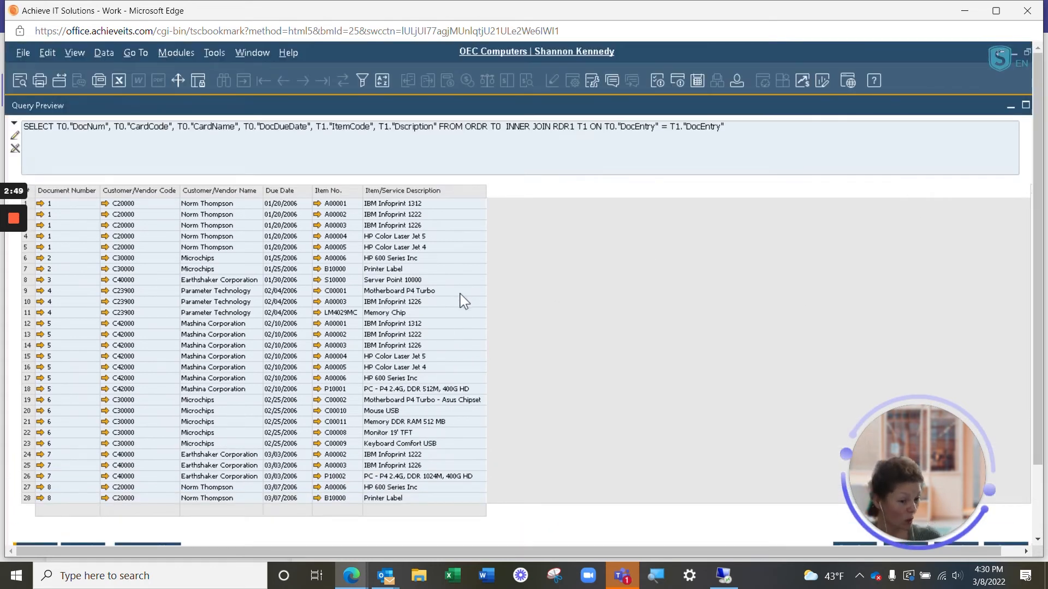
double_click(434, 192)
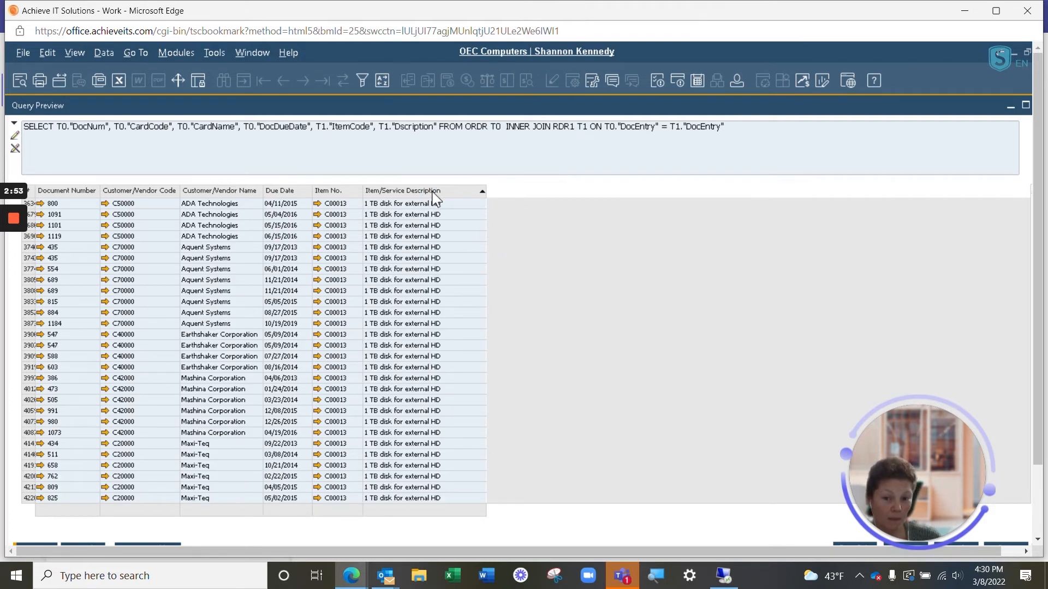
Step: Activate edit mode for the query text, insert a line break before T1."ItemCode" and remove it again
left_click(16, 137)
left_click(36, 126)
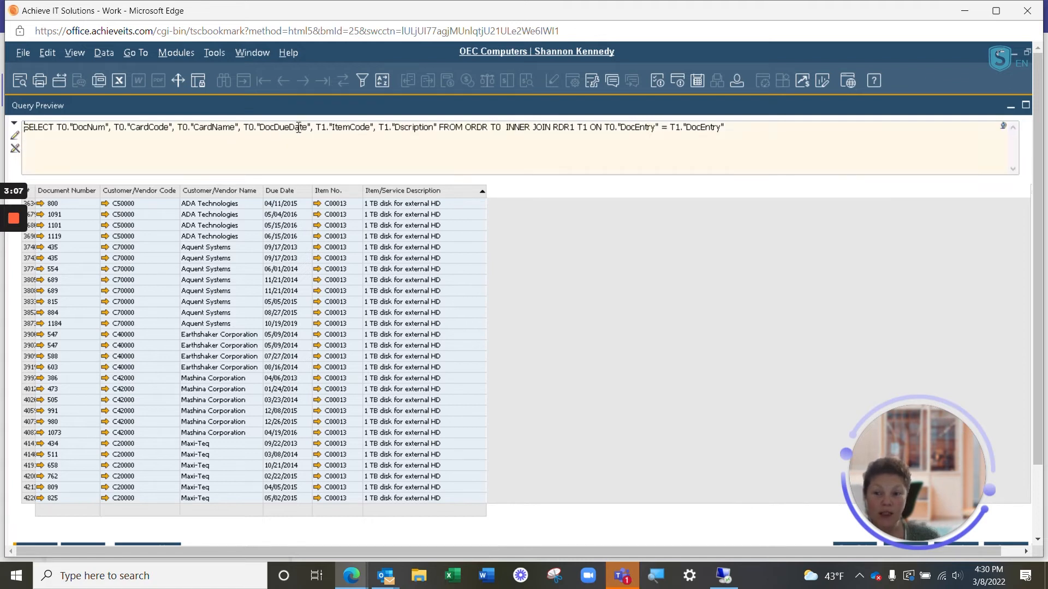
left_click(316, 128)
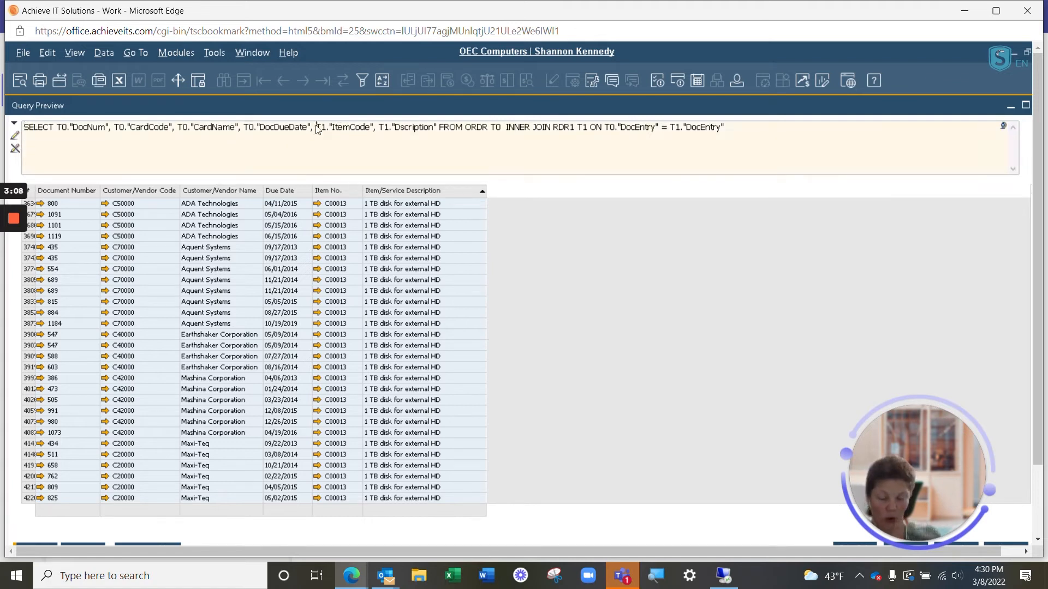
key("Return")
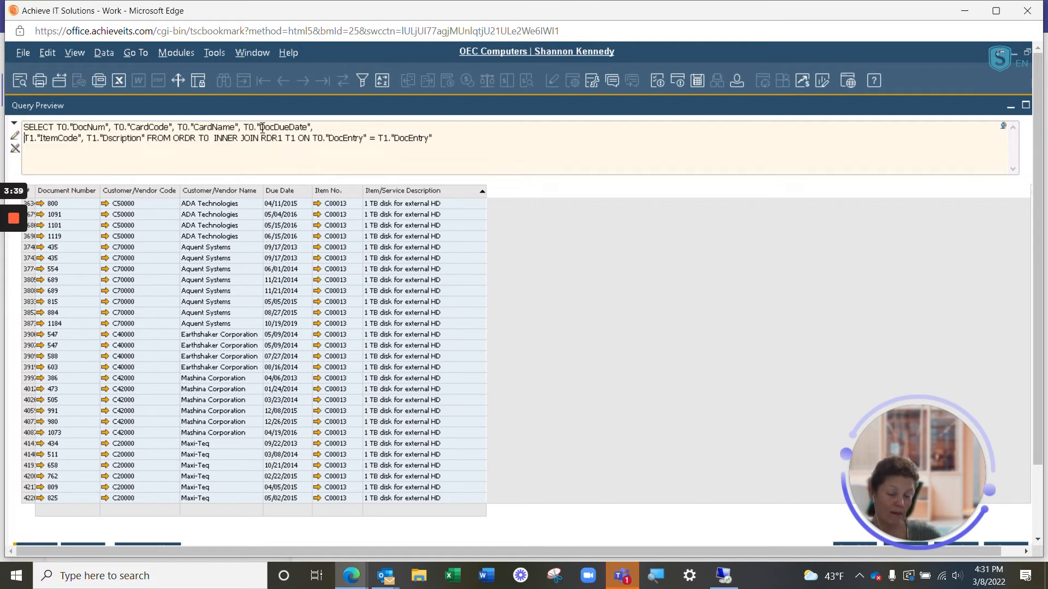
key("BackSpace")
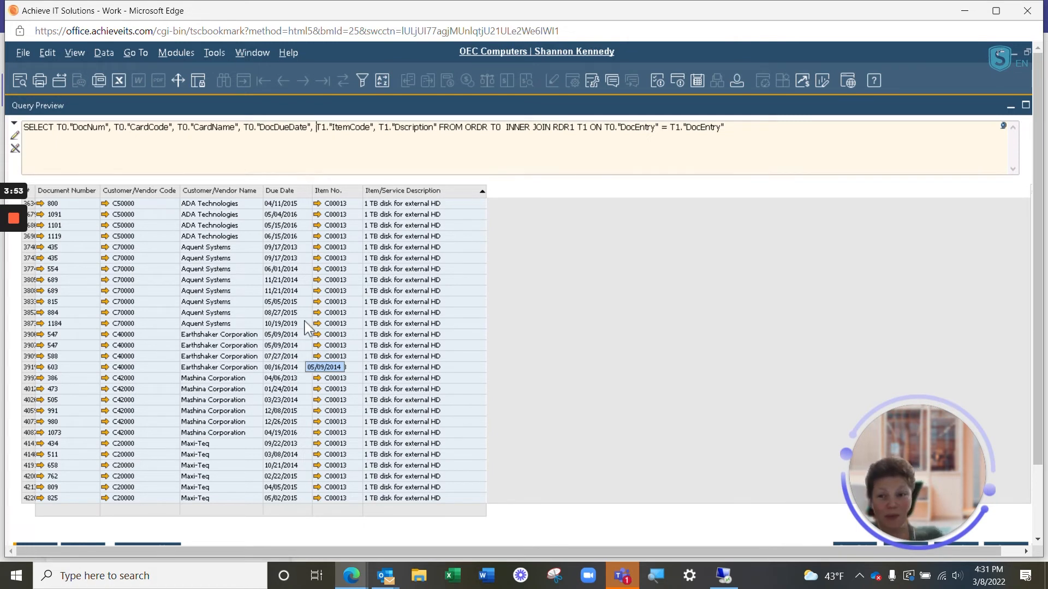
Step: Start exporting the query preview results to Excel and cancel saving the file
left_click(119, 81)
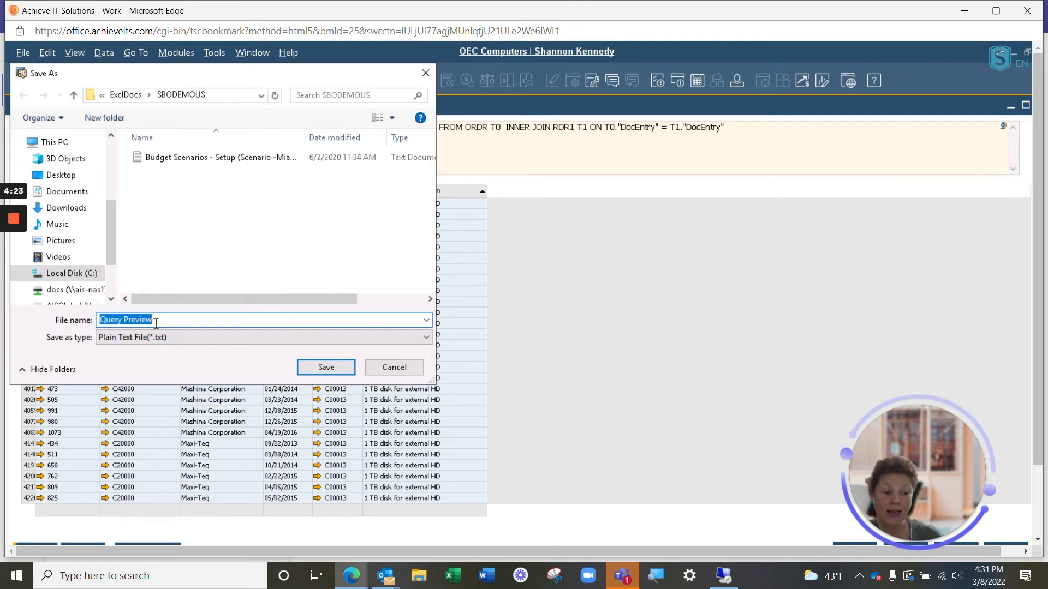
left_click(393, 367)
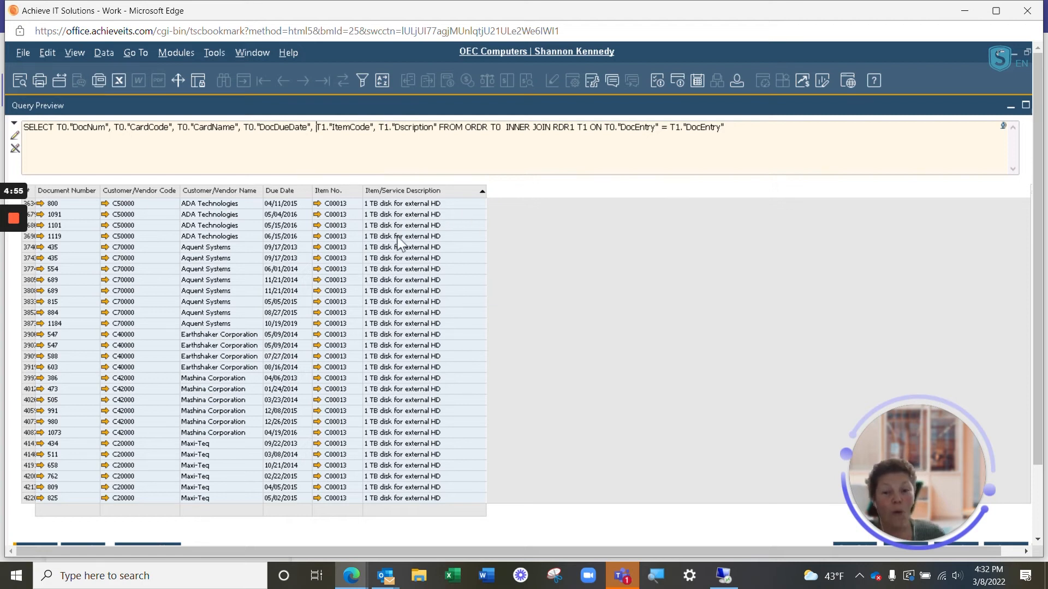
Step: Open the form for saving the query under a new name and enter SO by Date as query name and General as category
scroll(1026, 256, "down", 2)
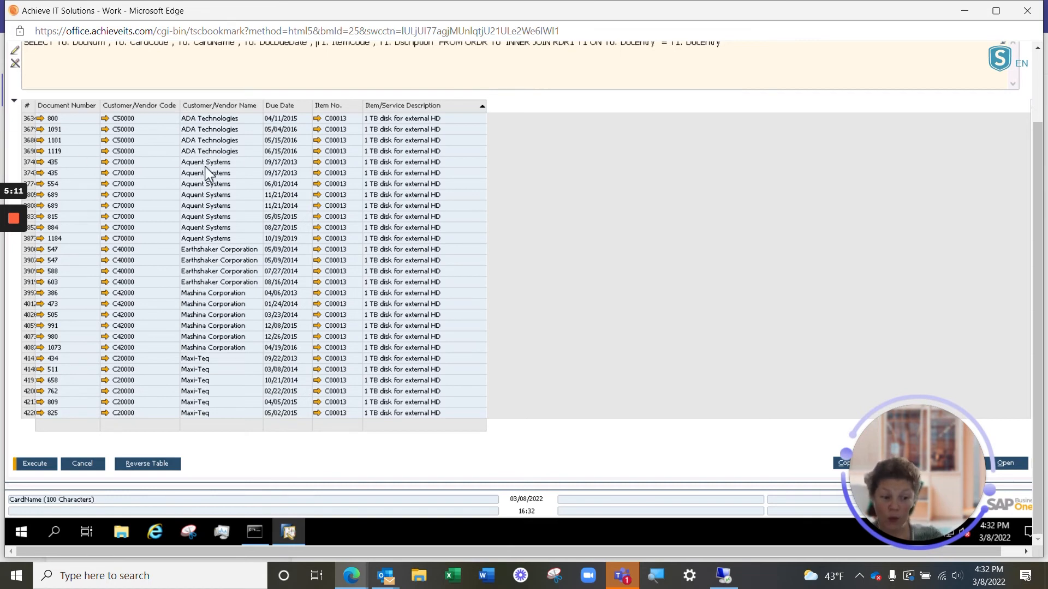
left_click_drag(911, 434, 937, 321)
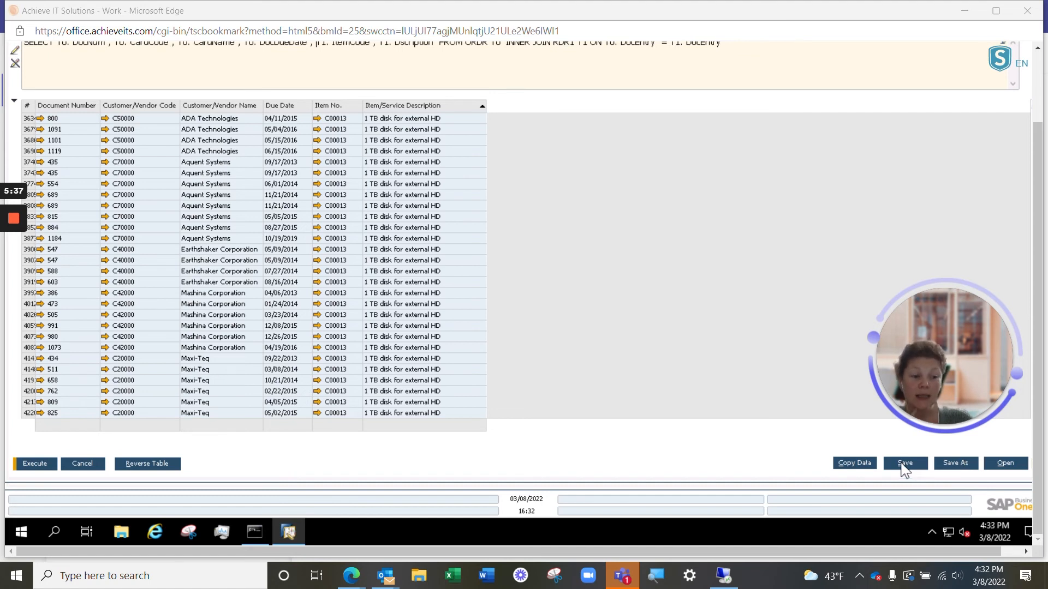
left_click(958, 466)
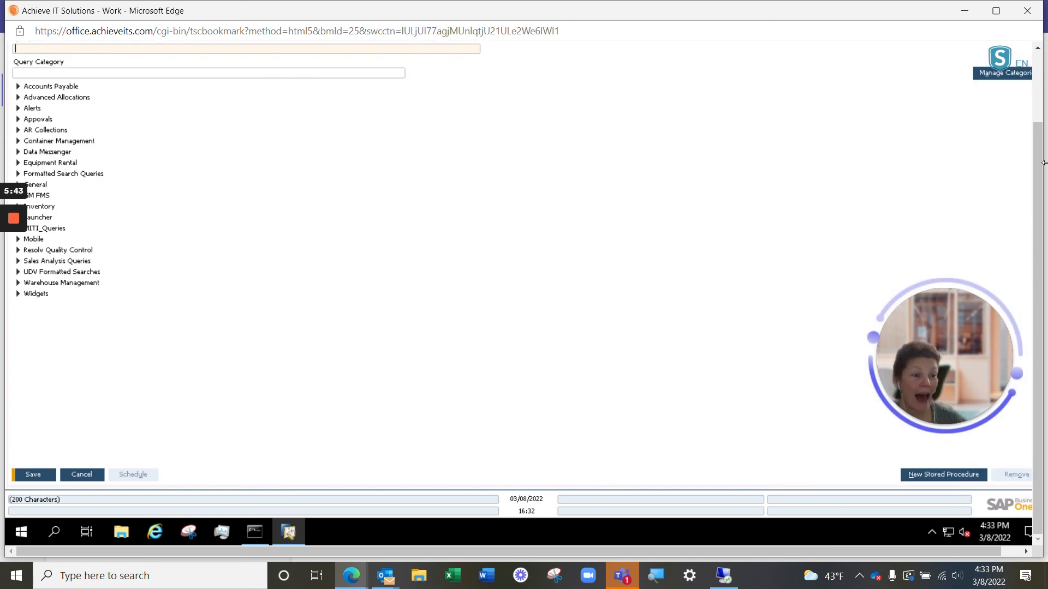
left_click_drag(1040, 153, 1044, 119)
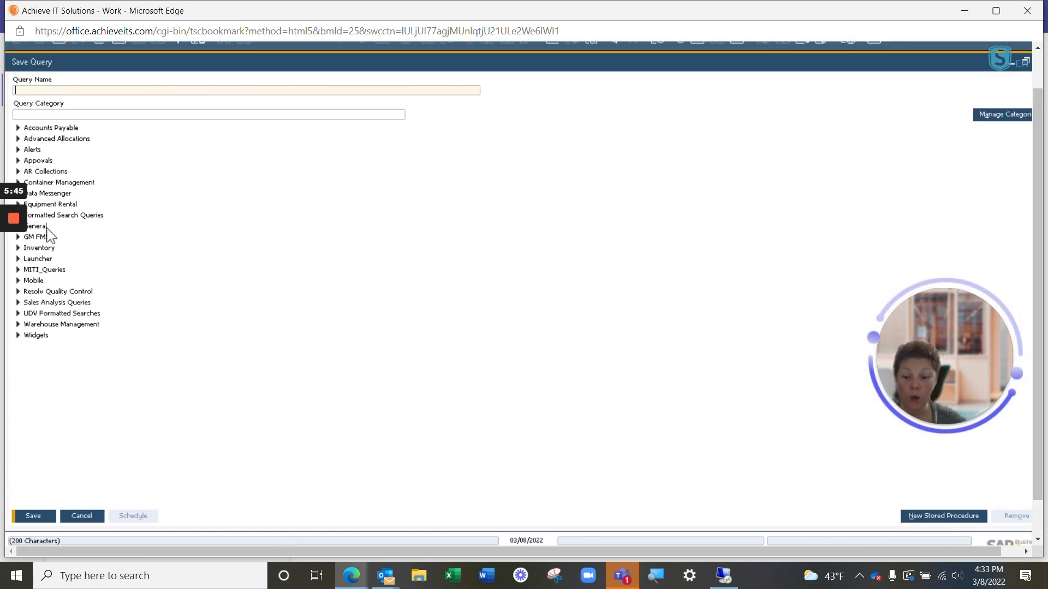
left_click(46, 91)
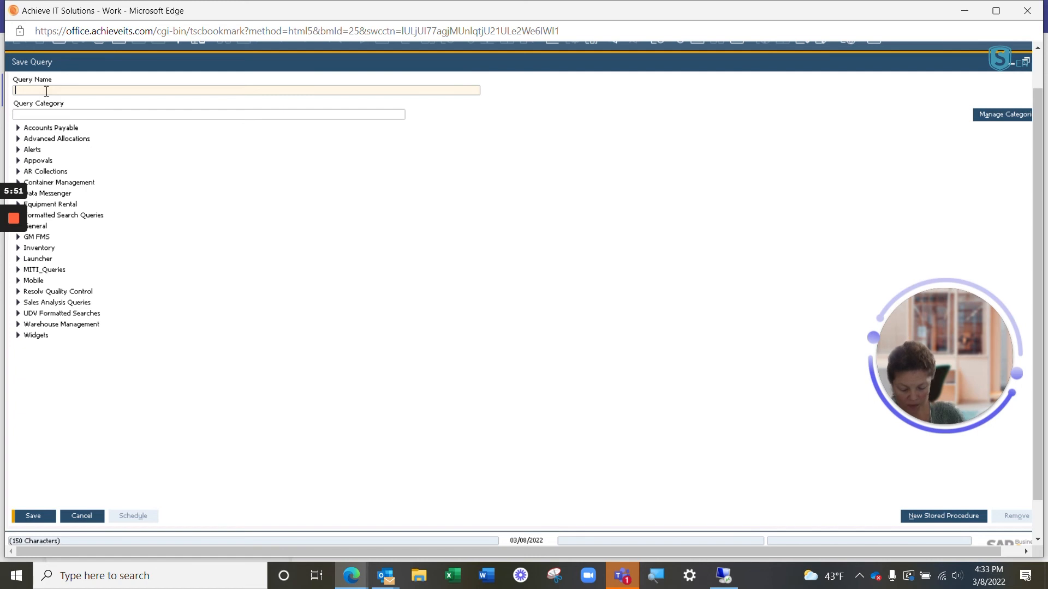
type("SO by Date")
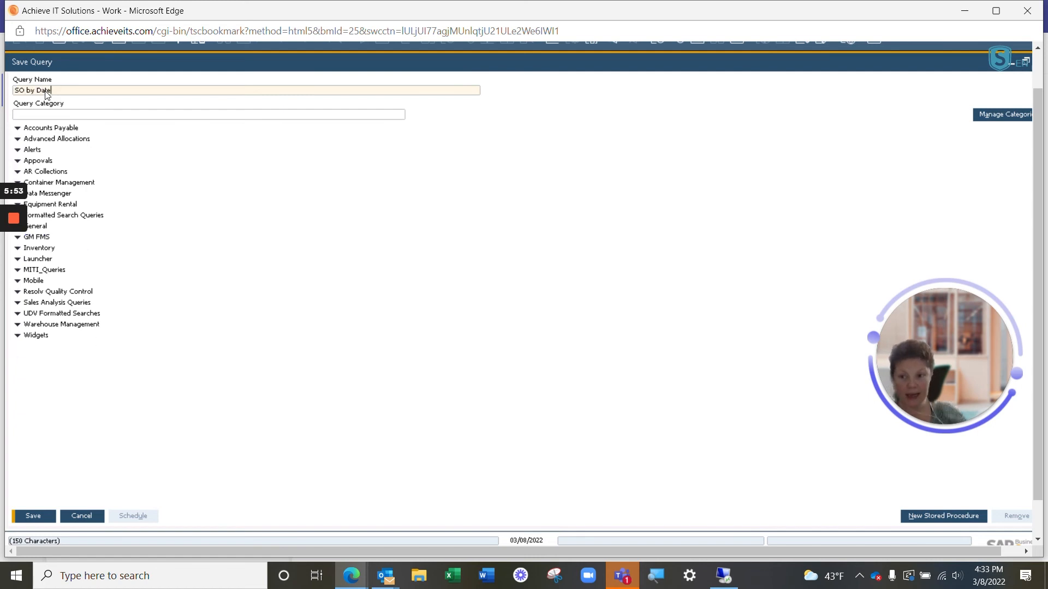
left_click(46, 115)
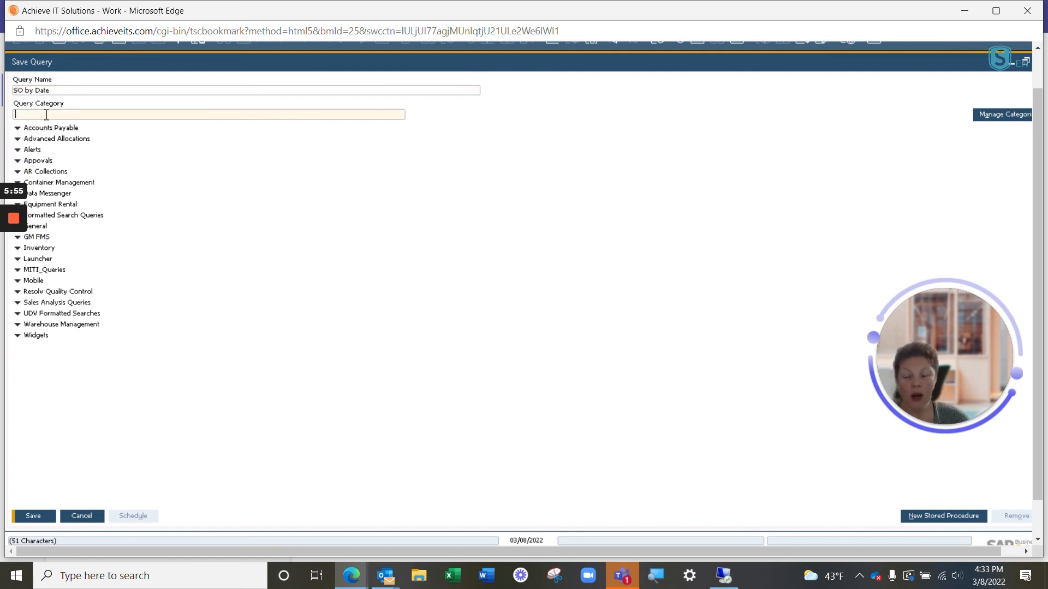
type("gen")
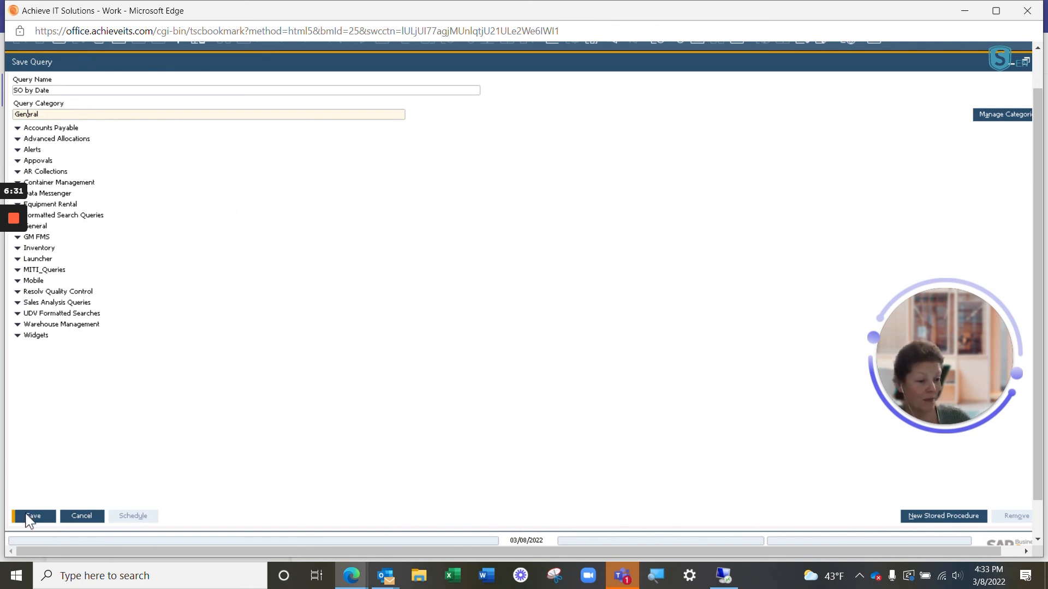
Step: Close the query saving form without saving, along with the query preview and the Query Generator
double_click(963, 65)
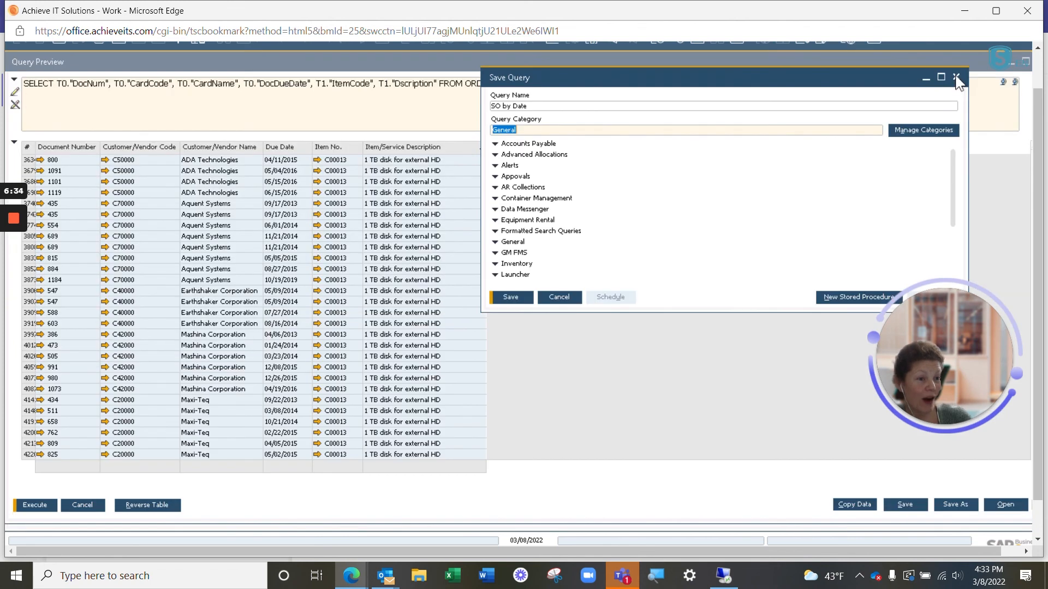
left_click(956, 77)
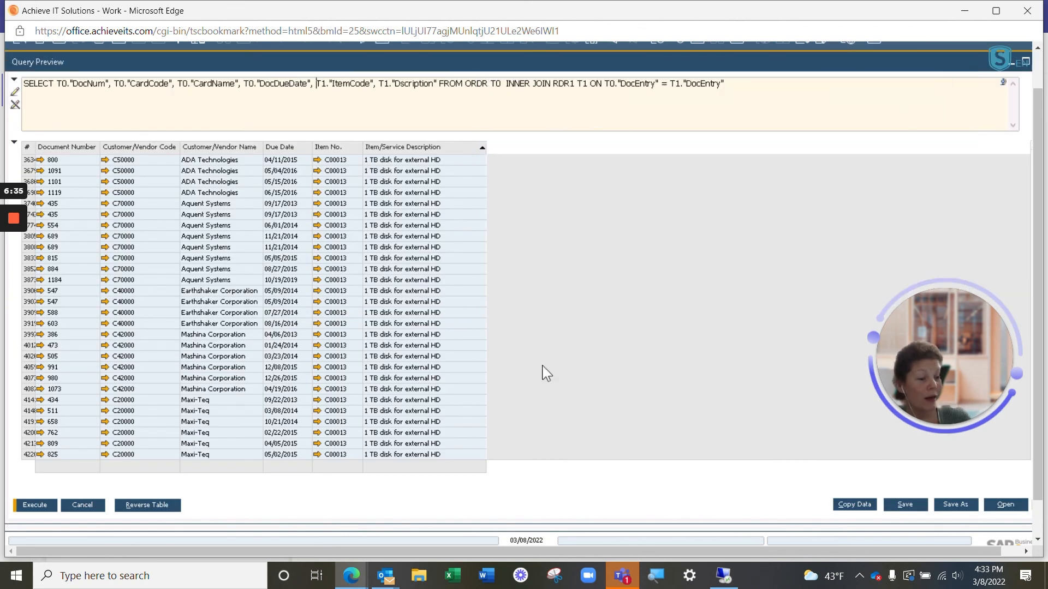
left_click(80, 505)
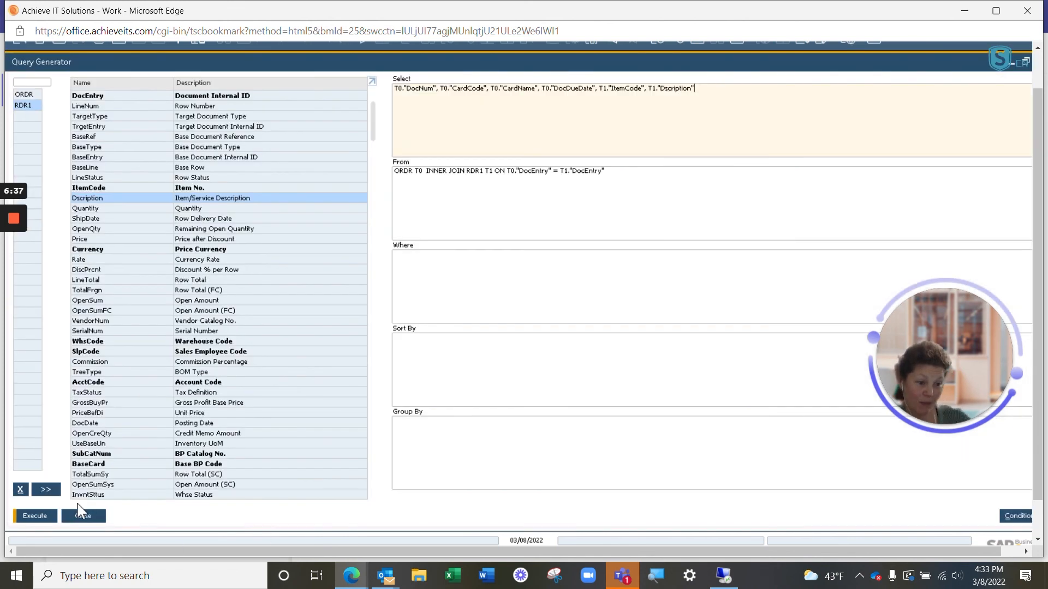
left_click(82, 516)
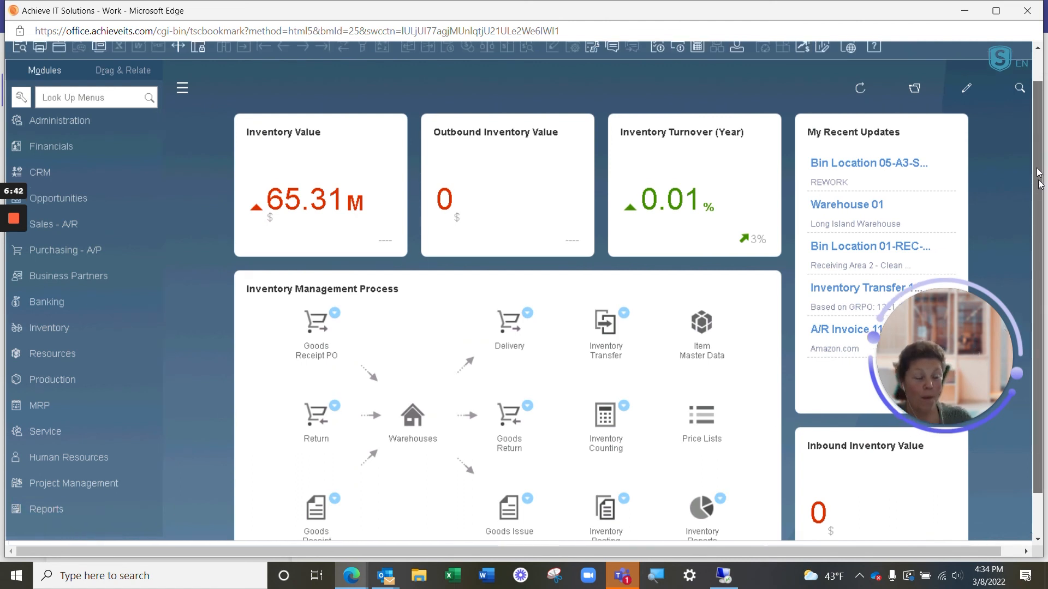
Step: Open the Query Manager, restore it from full size and move it to the middle of the workspace
scroll(260, 53, "up", 1)
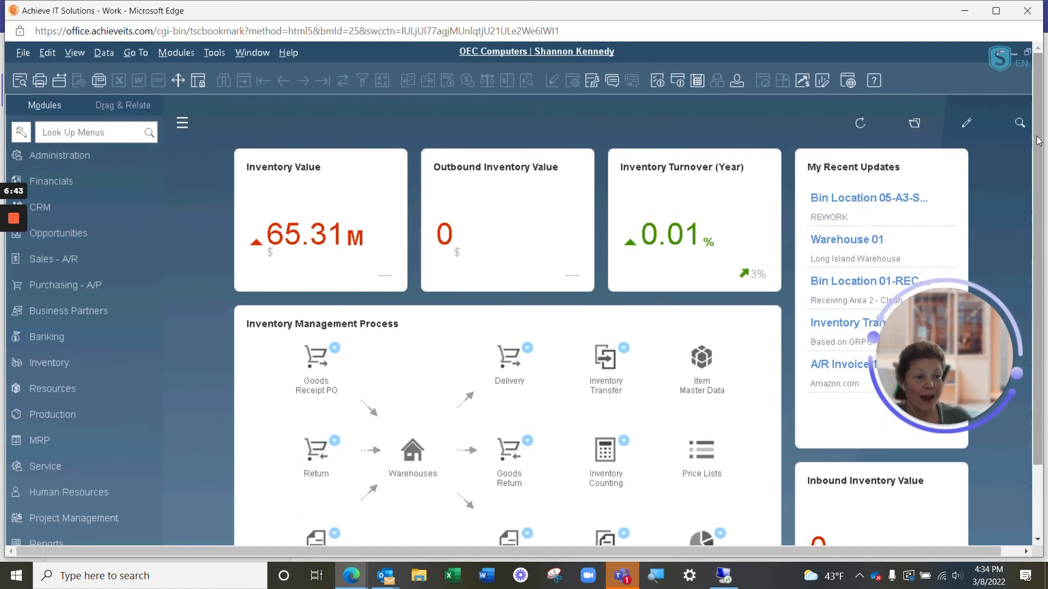
left_click(212, 51)
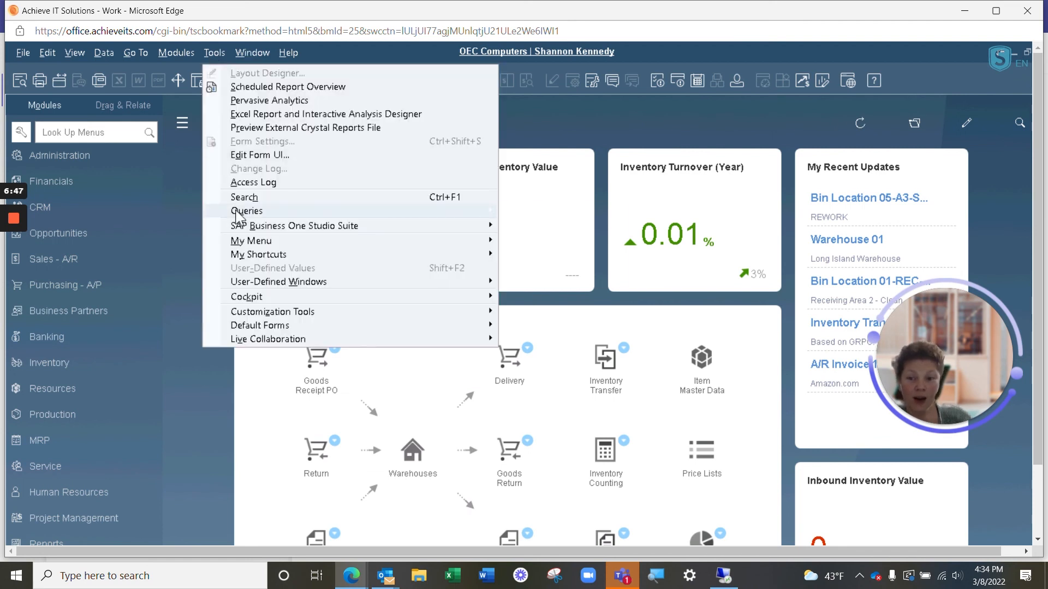
mouse_move(258, 216)
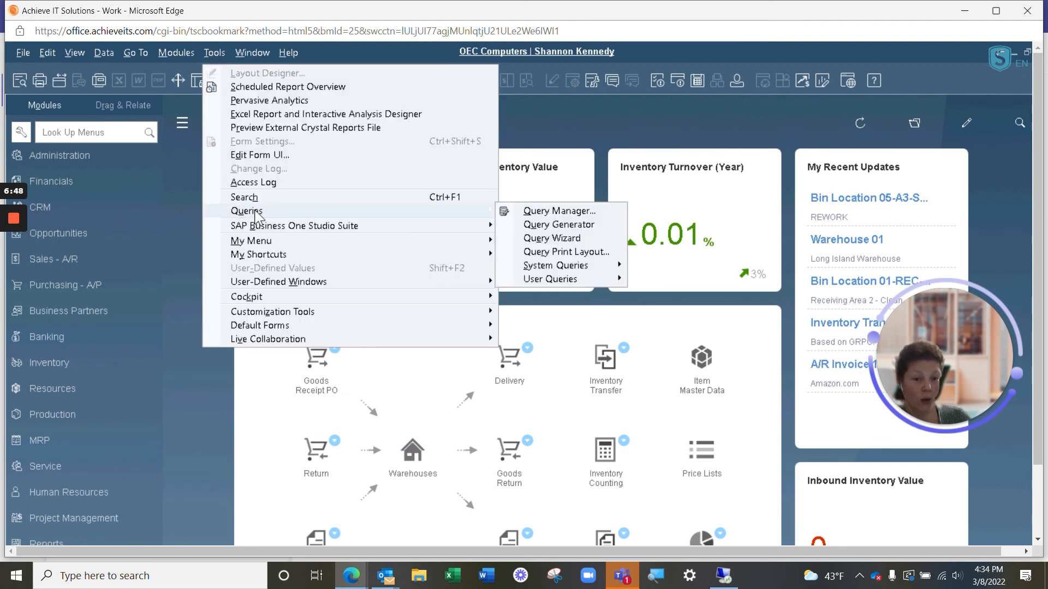
left_click(558, 212)
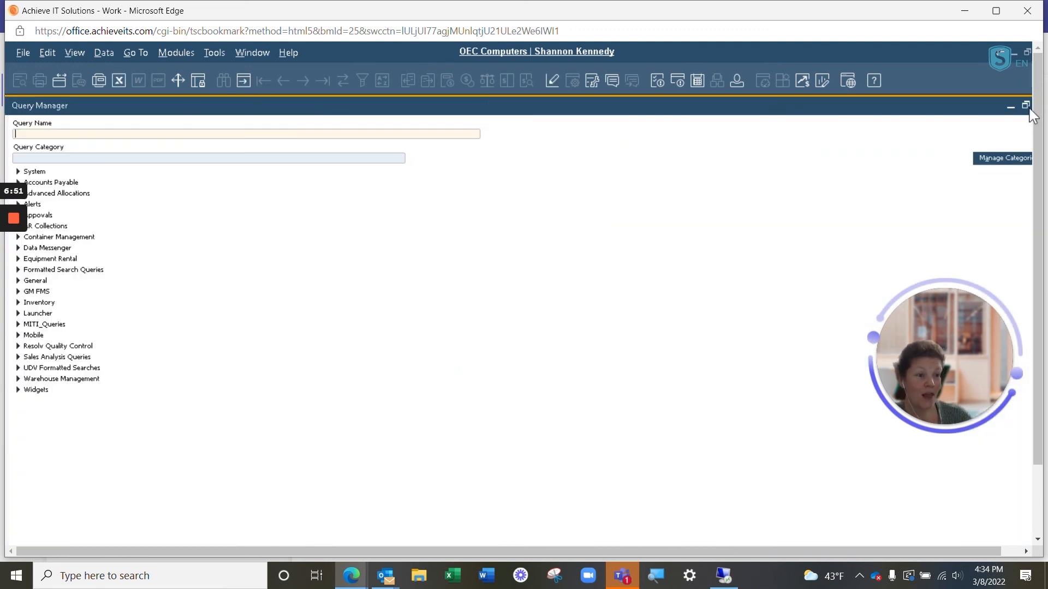
left_click(1026, 106)
left_click_drag(574, 131, 721, 138)
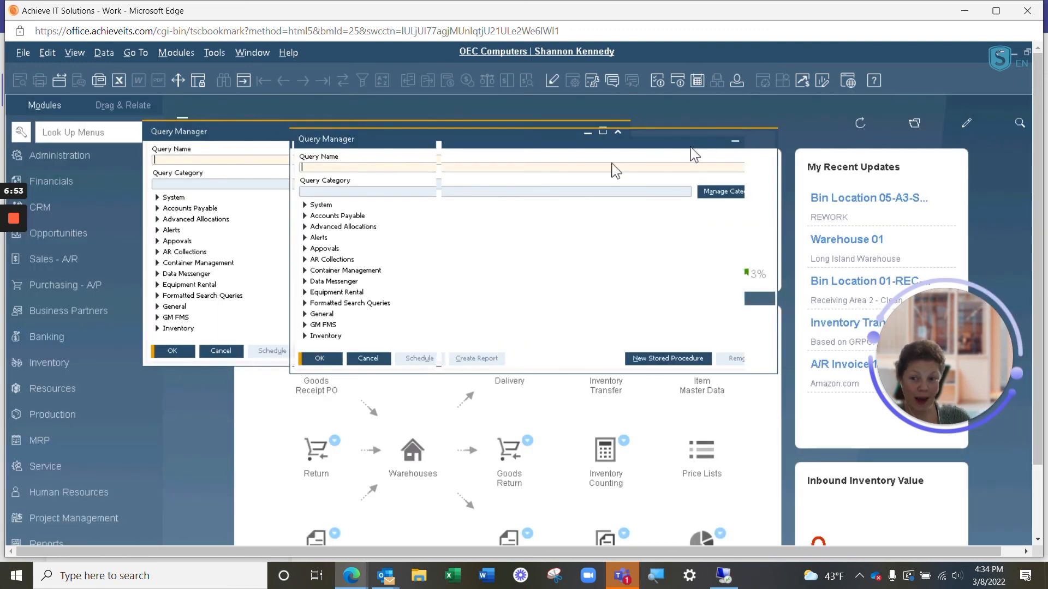
Step: Expand the General category in the Query Manager and open the saved Warehouse Selection query
left_click(305, 314)
scroll(423, 308, "down", 5)
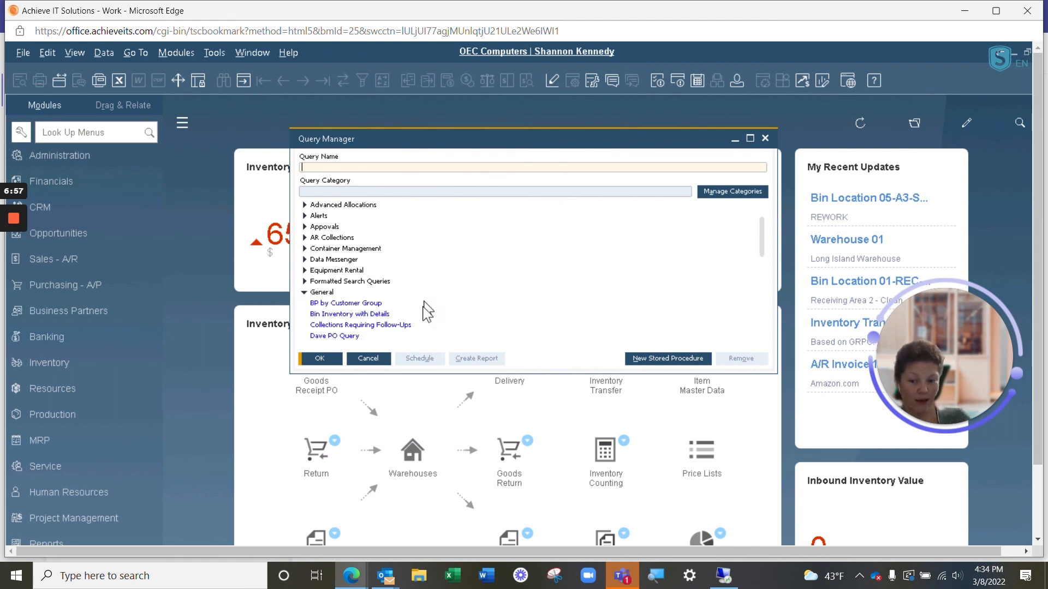
scroll(413, 330, "down", 3)
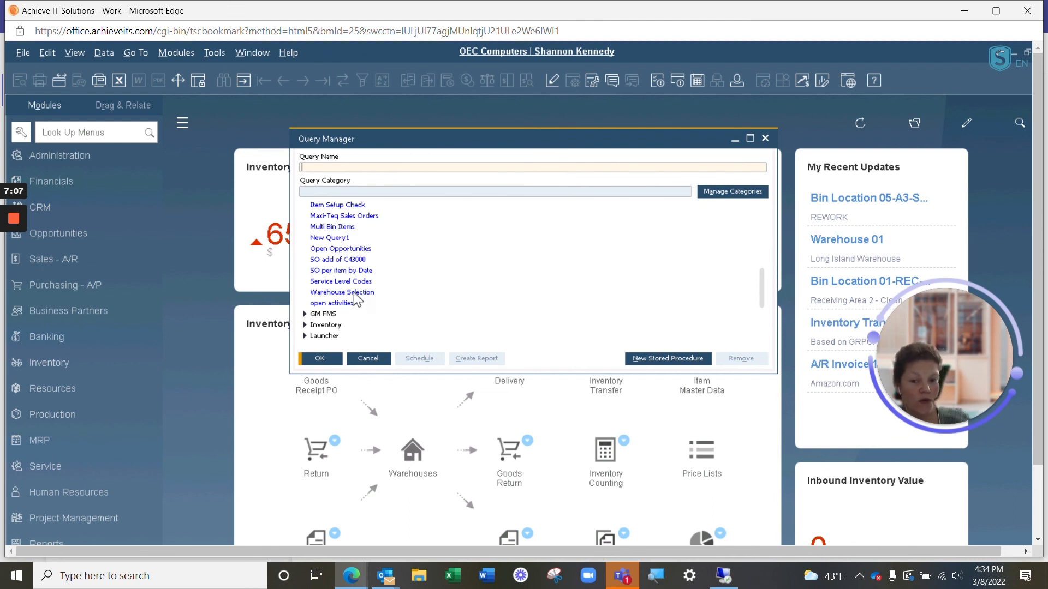
left_click(355, 294)
double_click(356, 297)
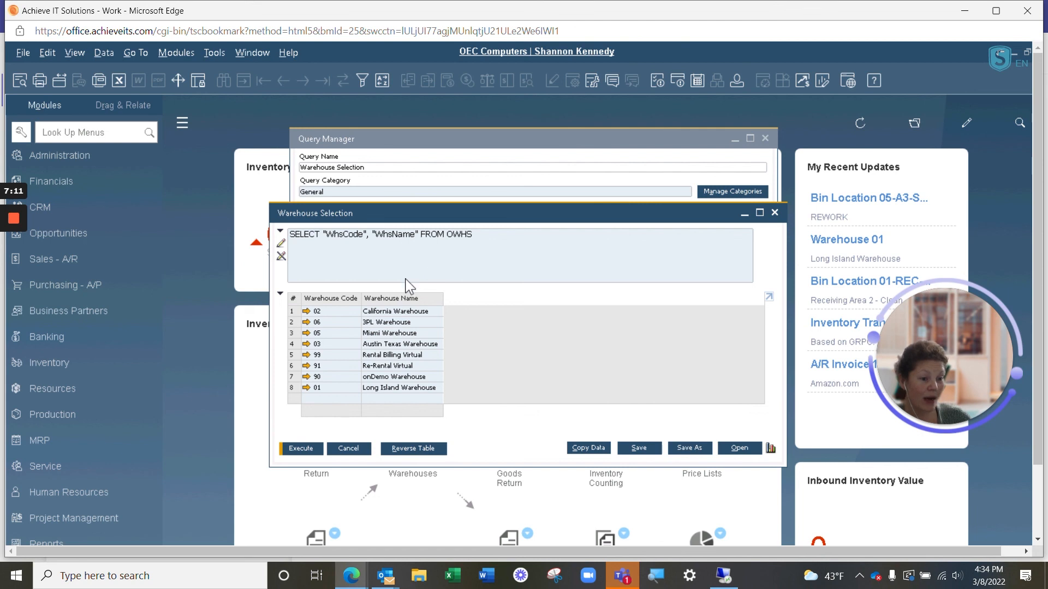
Step: Activate edit mode for the Warehouse Selection query text, and close the query and the Query Manager without changes
left_click(281, 244)
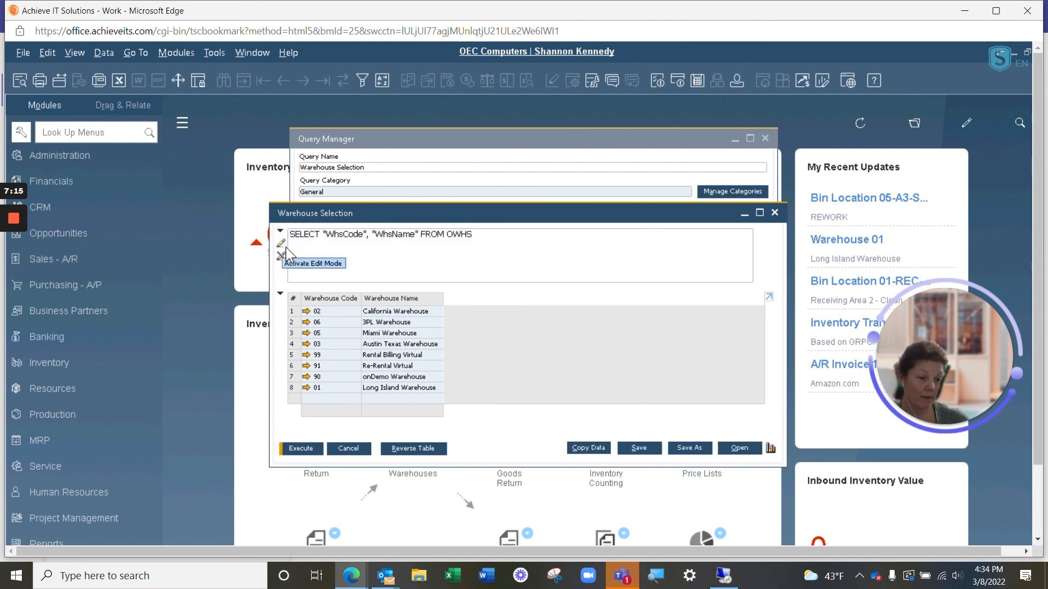
left_click(347, 449)
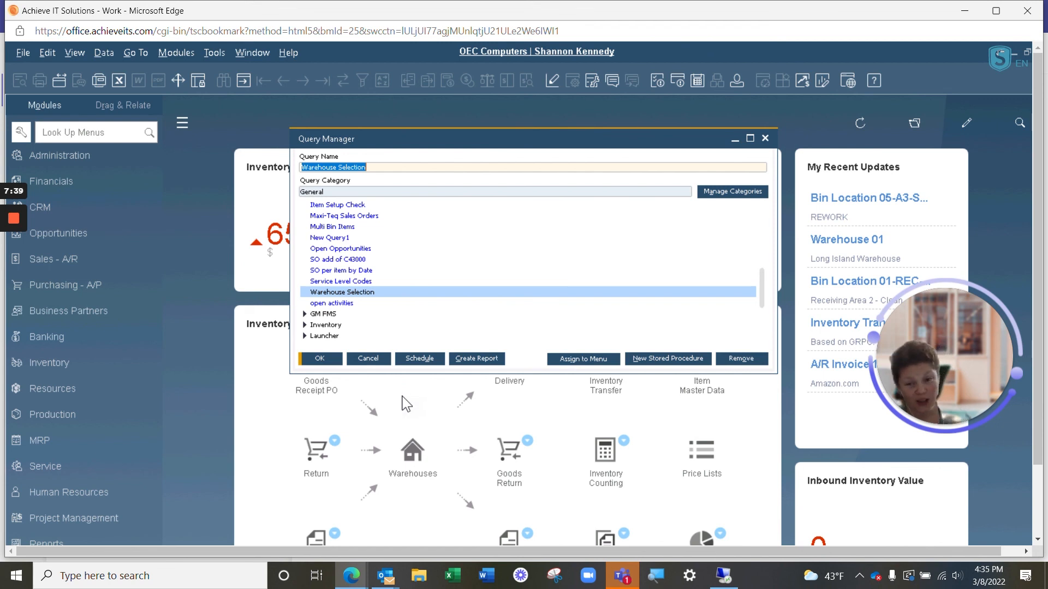
left_click(375, 361)
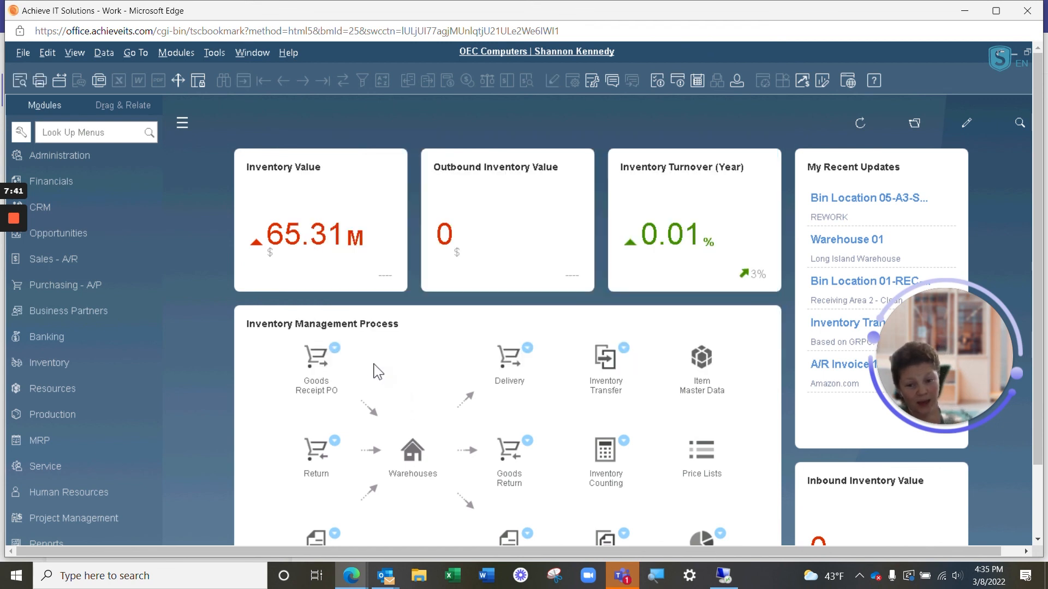